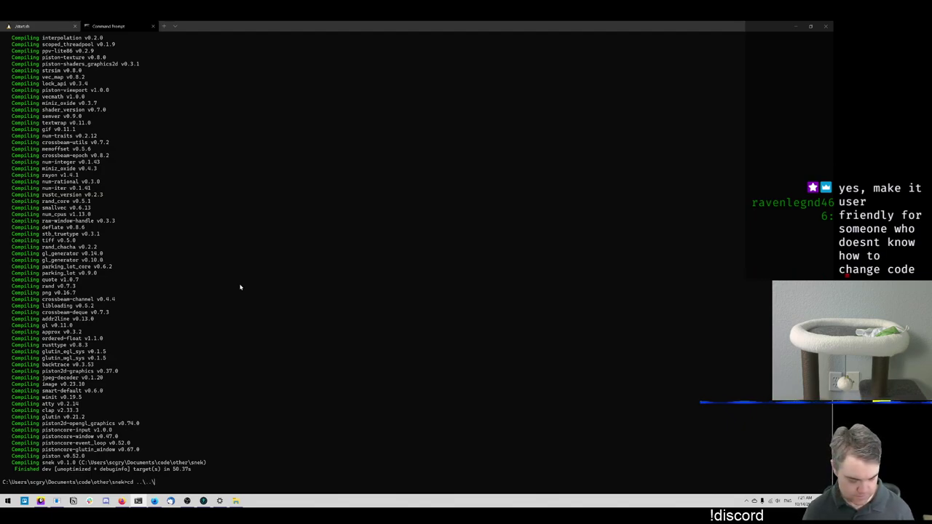
- Change the terminal directory to ..\..\brooks_builds\rust_workspace and open that folder in Visual Studio Code
key("Tab")
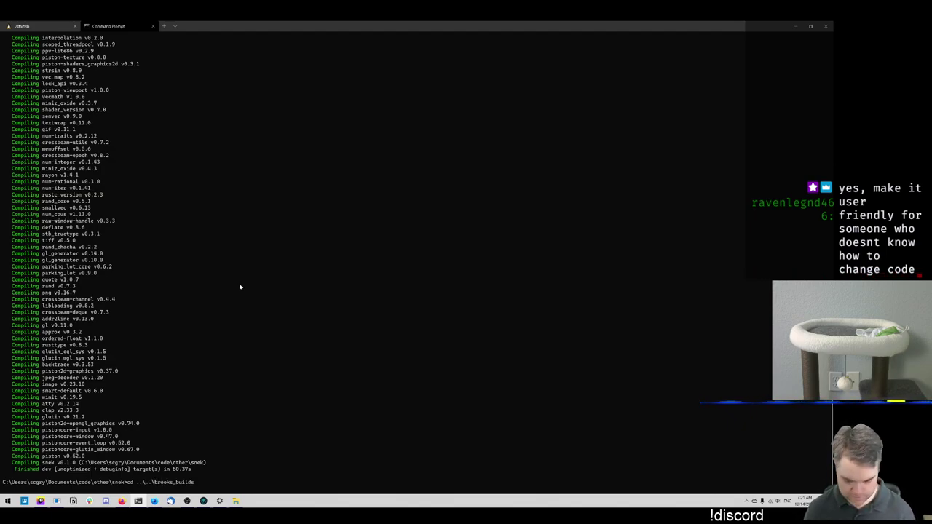
type("\\ru")
key("Tab")
key("Return")
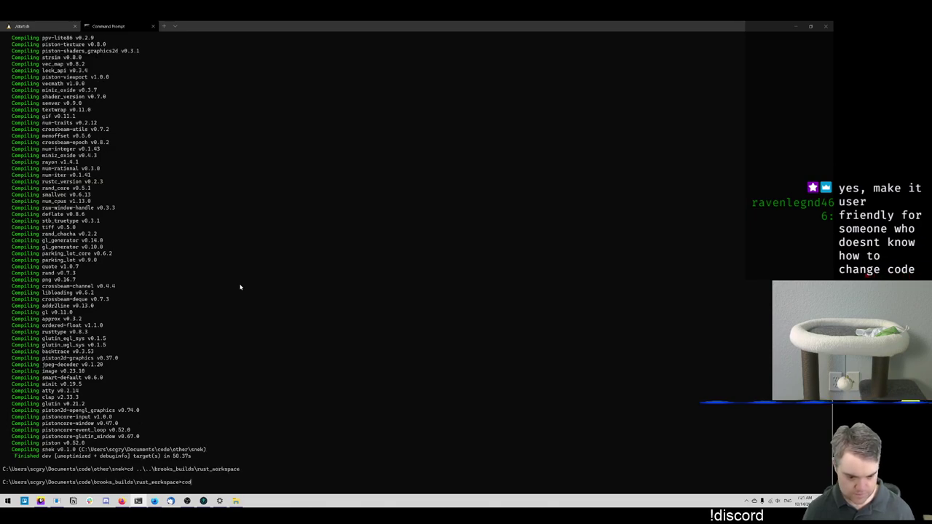
type("code .")
key("Return")
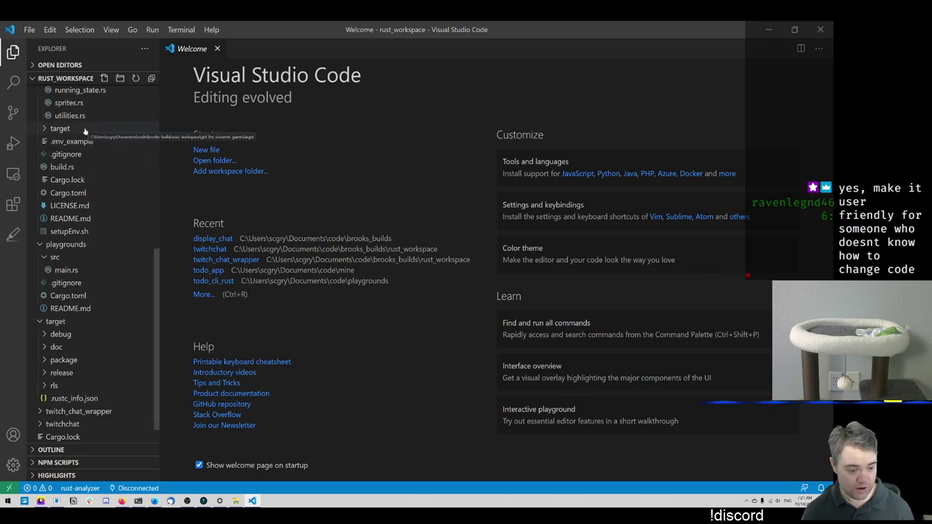
- Open the main.rs file of get_the_streamer_game in the editor
key("ctrl+p")
type("main")
key("Return")
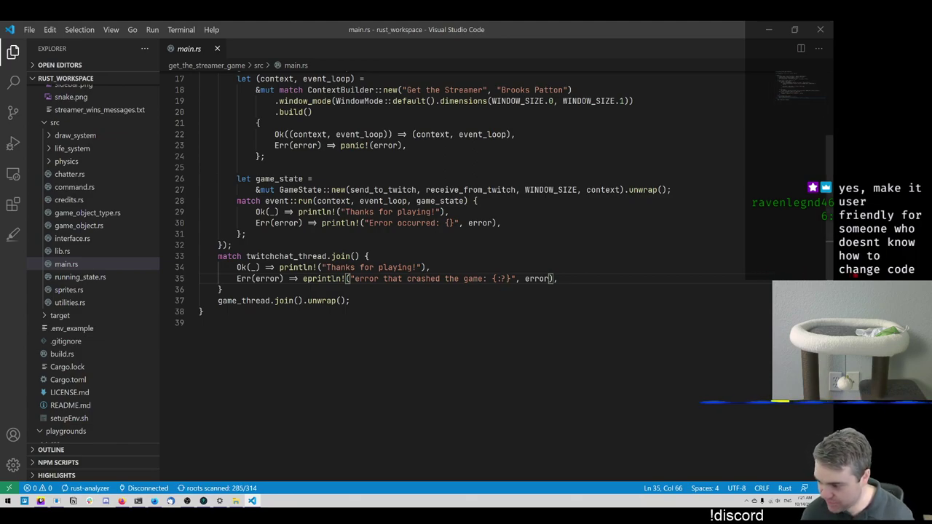
- Switch to the browser and look through the open issues of the get_the_streamer_game repository
key("alt+Tab")
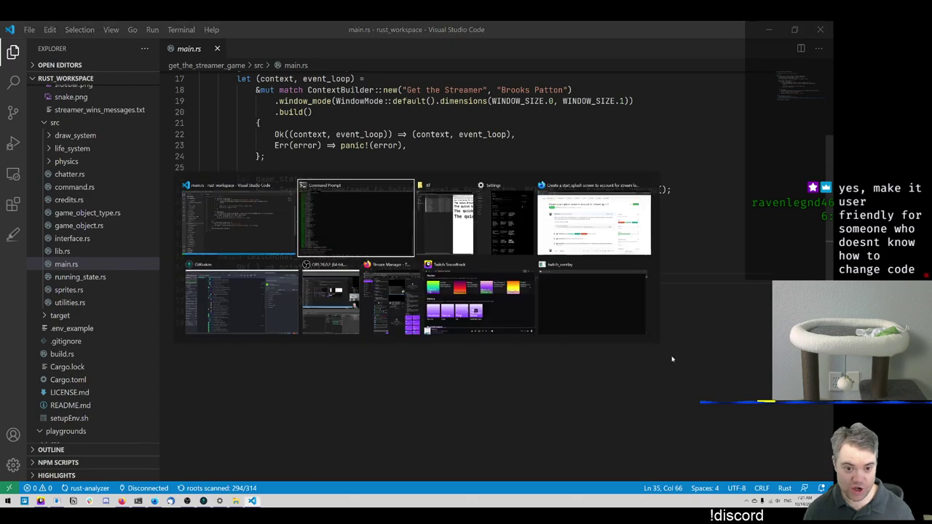
left_click(572, 226)
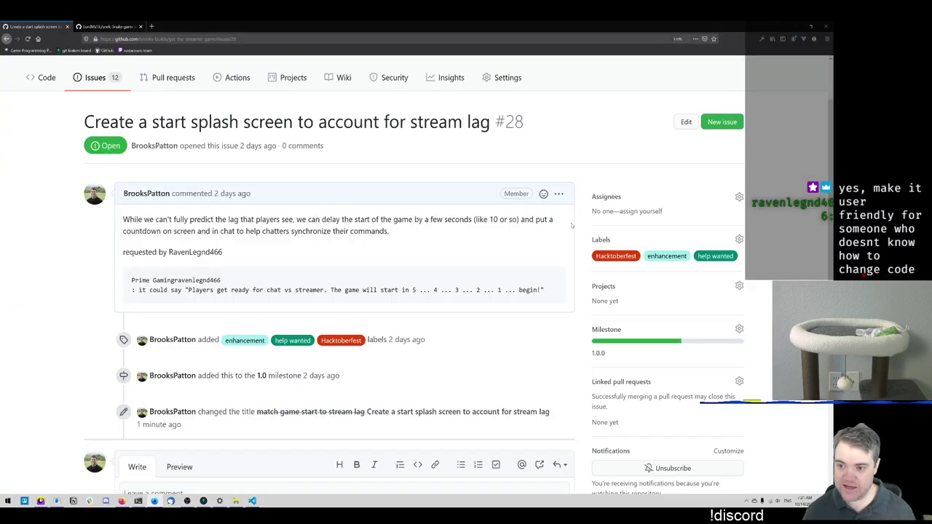
left_click(100, 79)
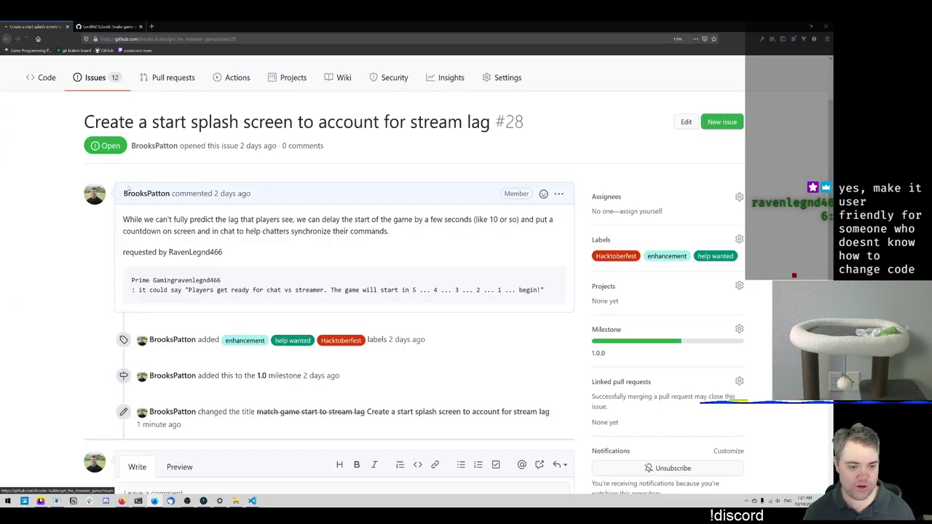
scroll(138, 313, "down", 3)
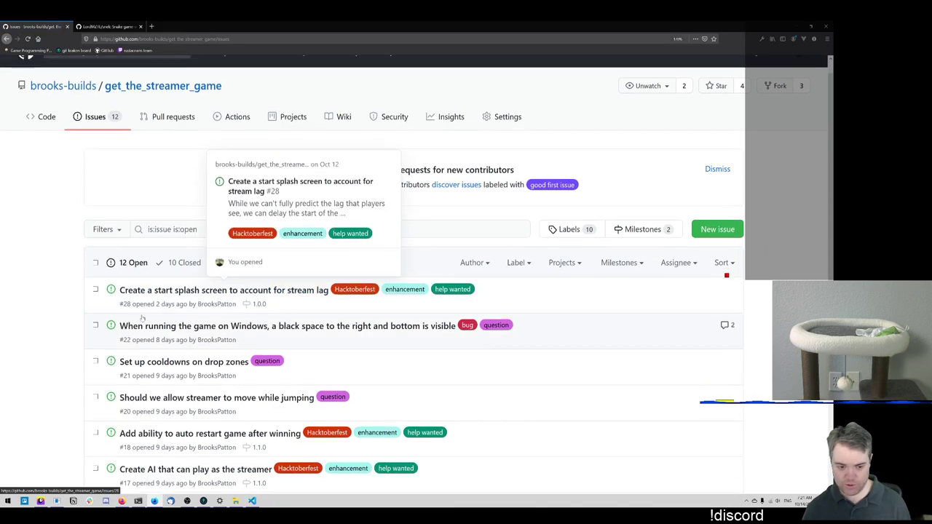
mouse_move(152, 318)
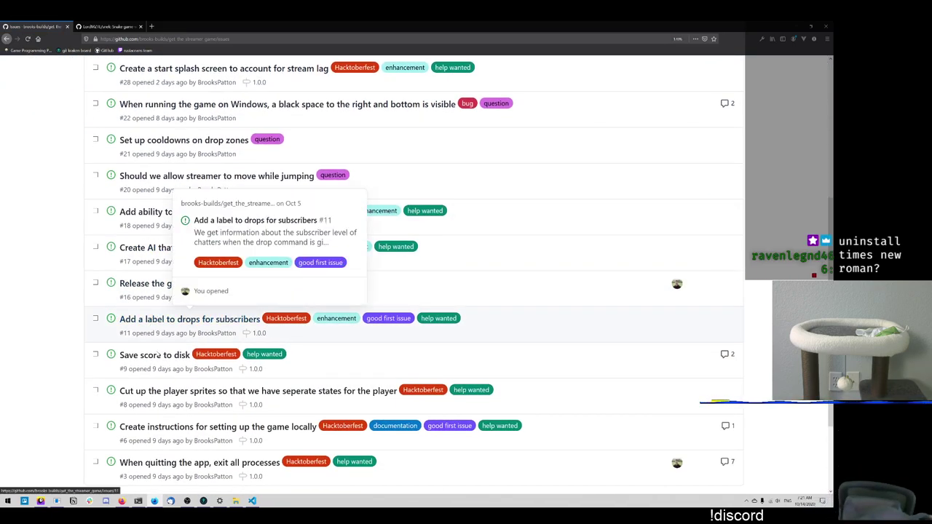
mouse_move(156, 352)
scroll(155, 339, "down", 3)
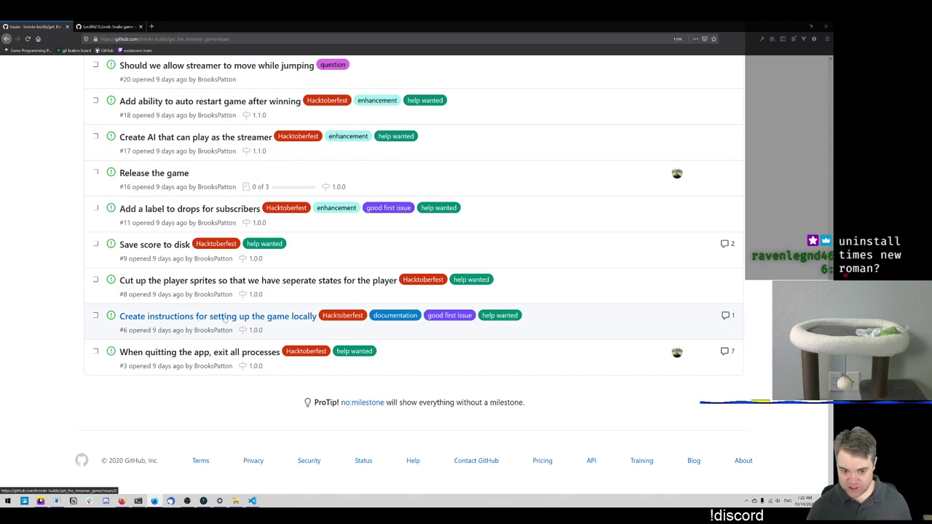
scroll(174, 320, "up", 4)
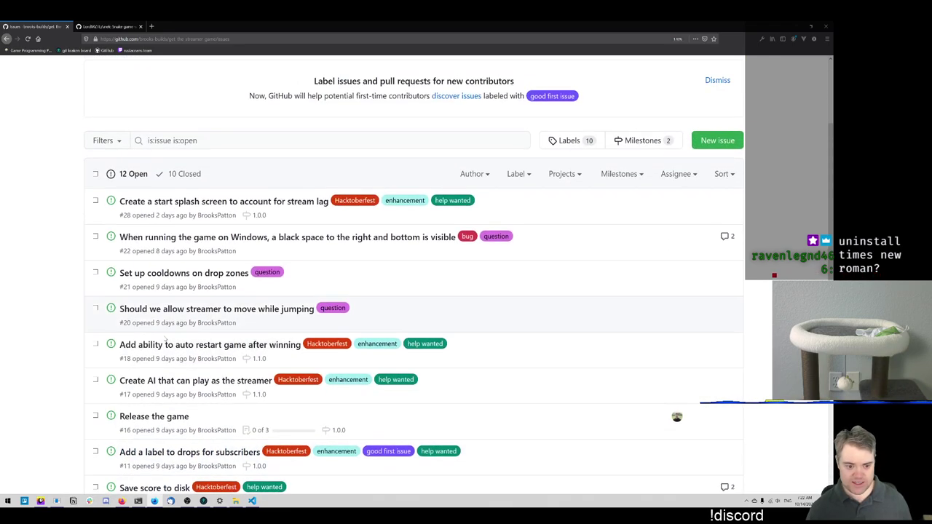
scroll(172, 342, "up", 2)
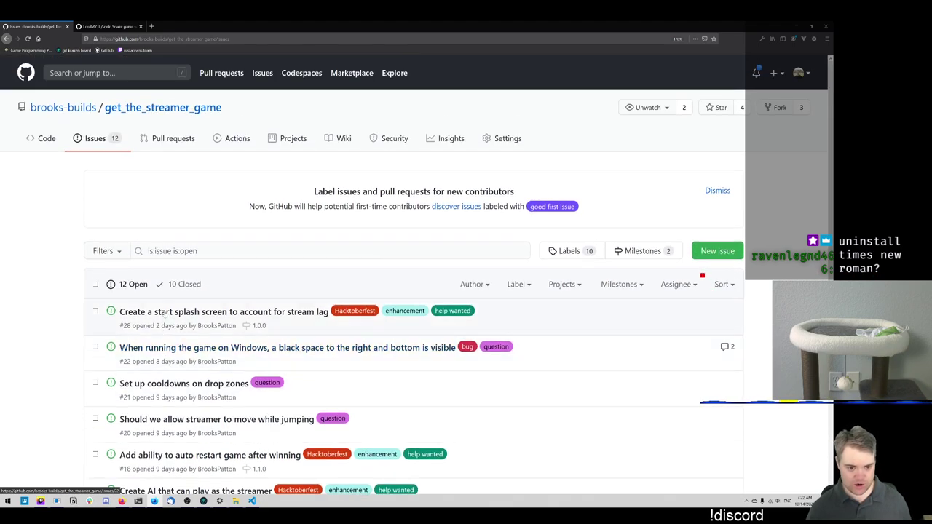
- Start a new issue titled "Create settings screen for configuring game"
left_click(693, 256)
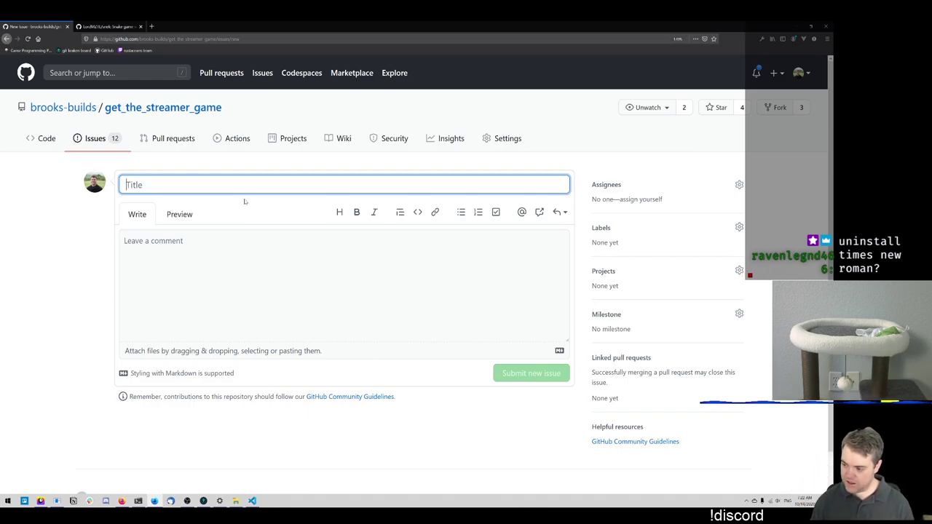
type("U")
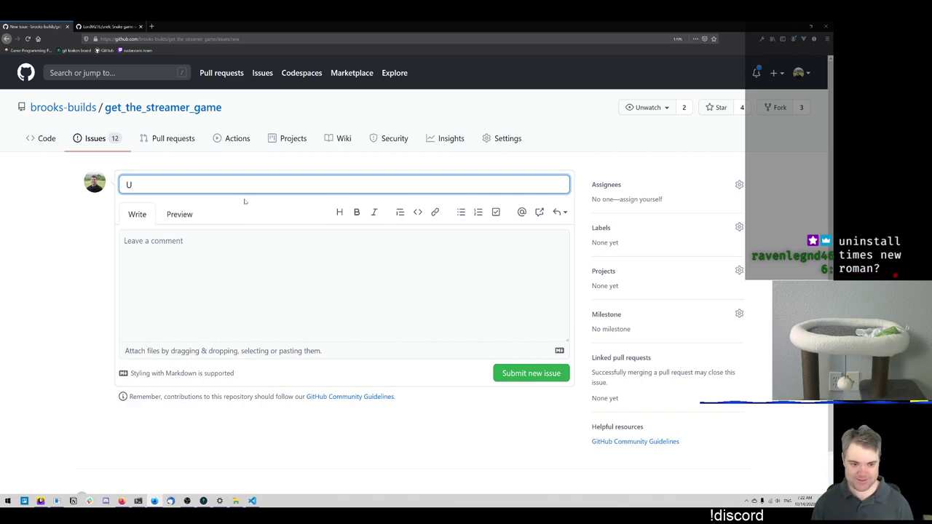
type("pdate")
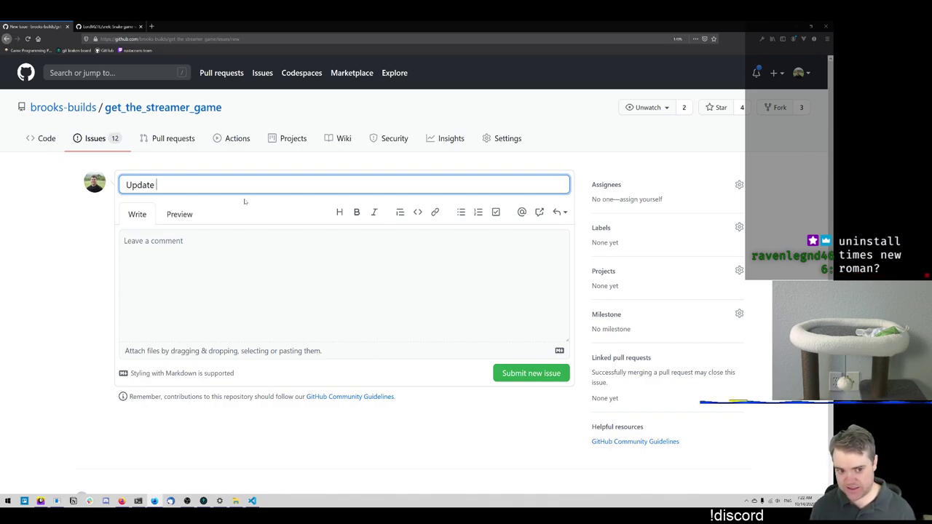
key("ctrl+a")
type("Create ")
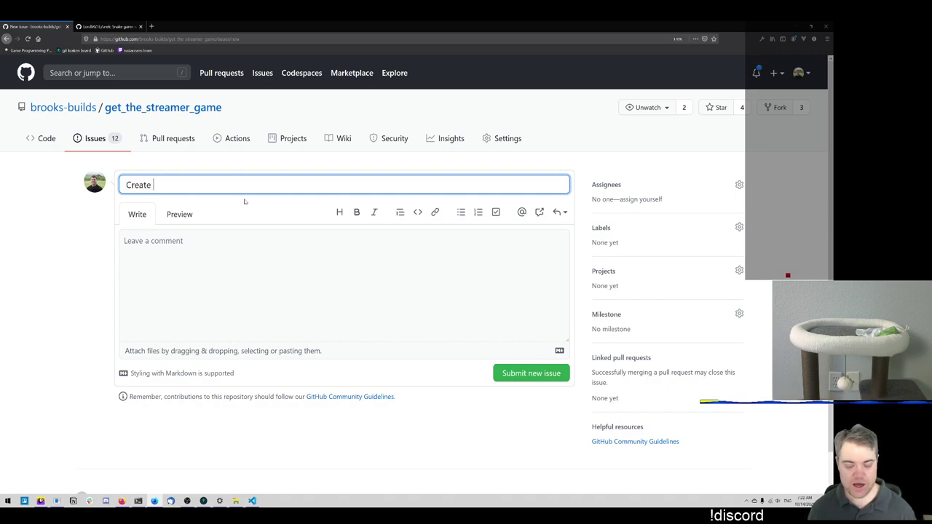
type("s")
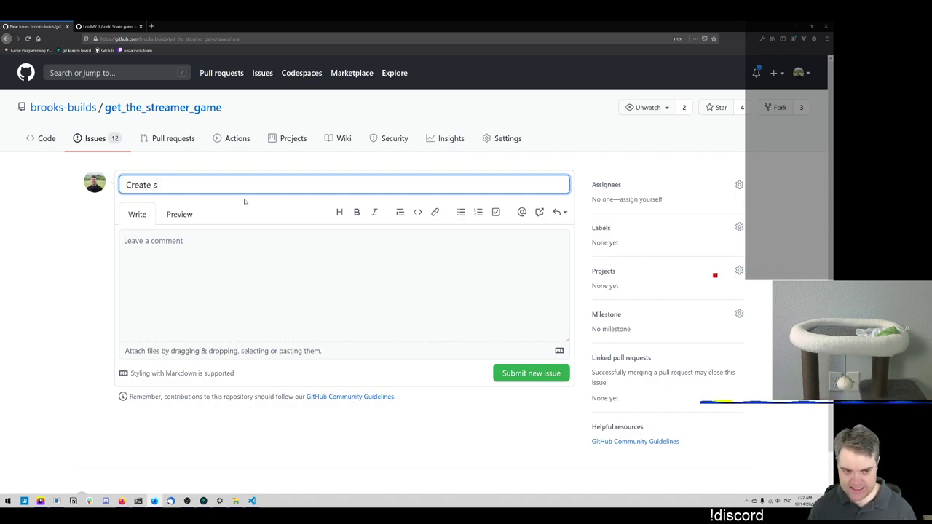
type("ettings ")
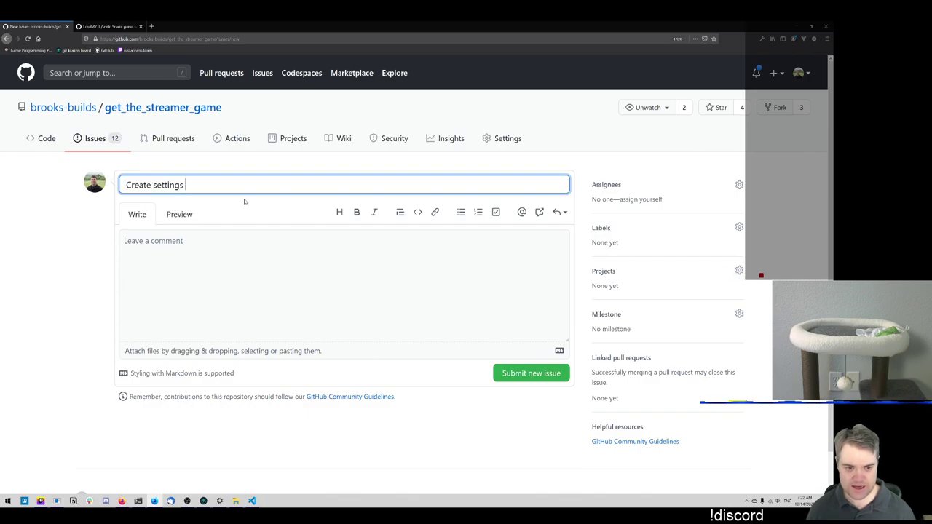
type("screen for")
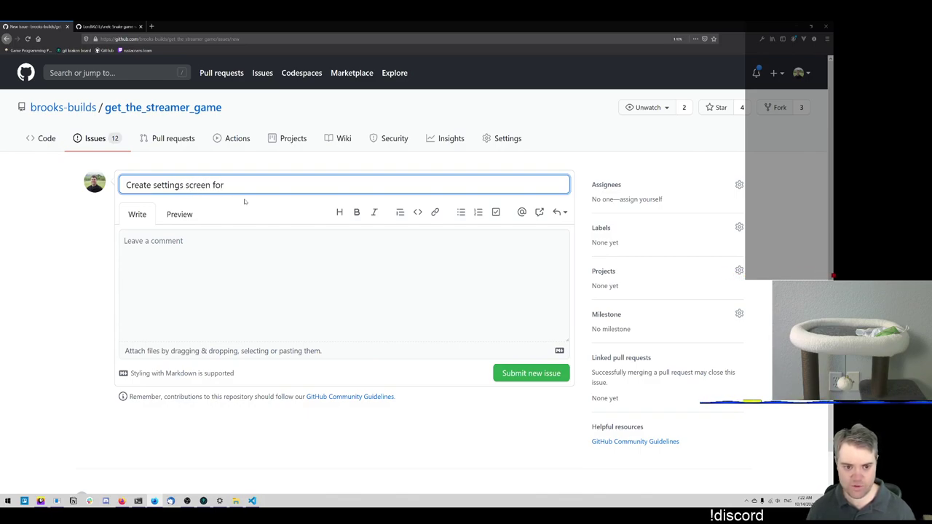
type(" configur")
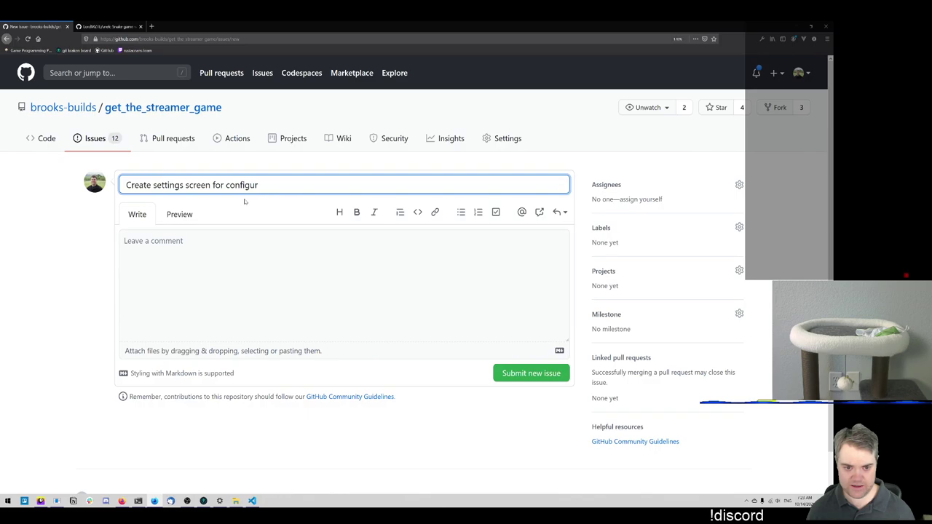
type("ing game")
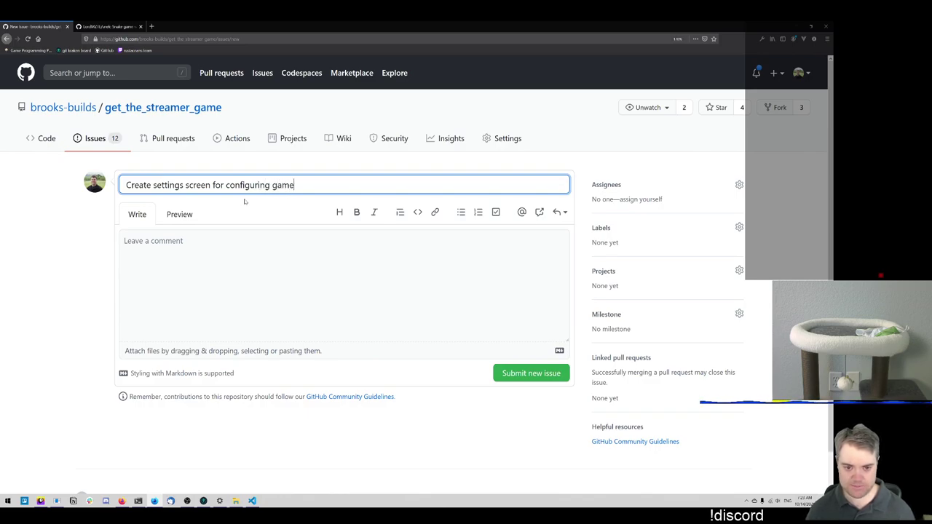
- Write "This will allow people to set up the .env file from within the game" as the issue description
key("Tab")
type("Oc")
key("BackSpace")
key("BackSpace")
type("T")
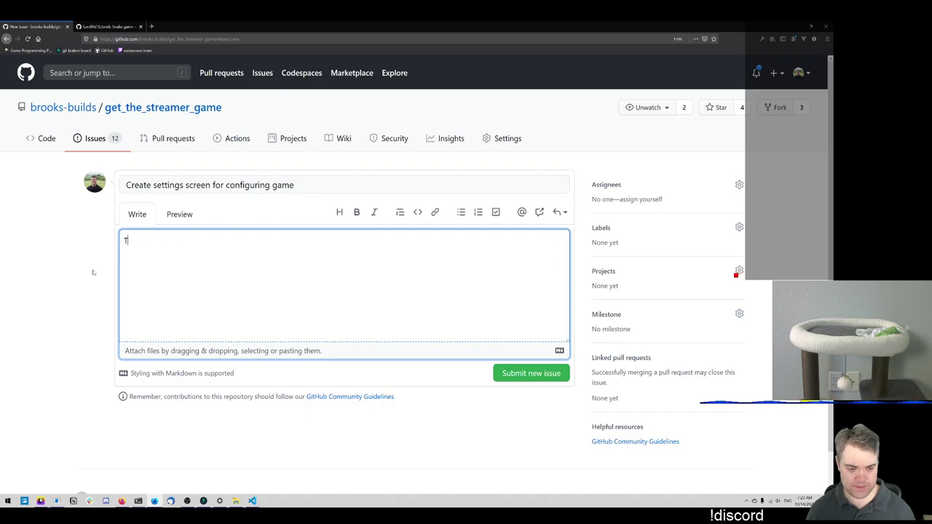
type("his will ")
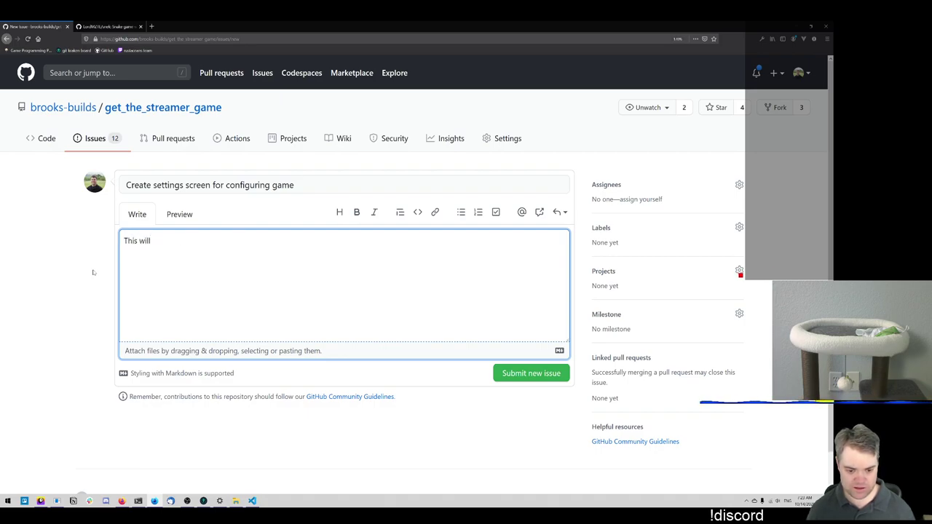
type("allo")
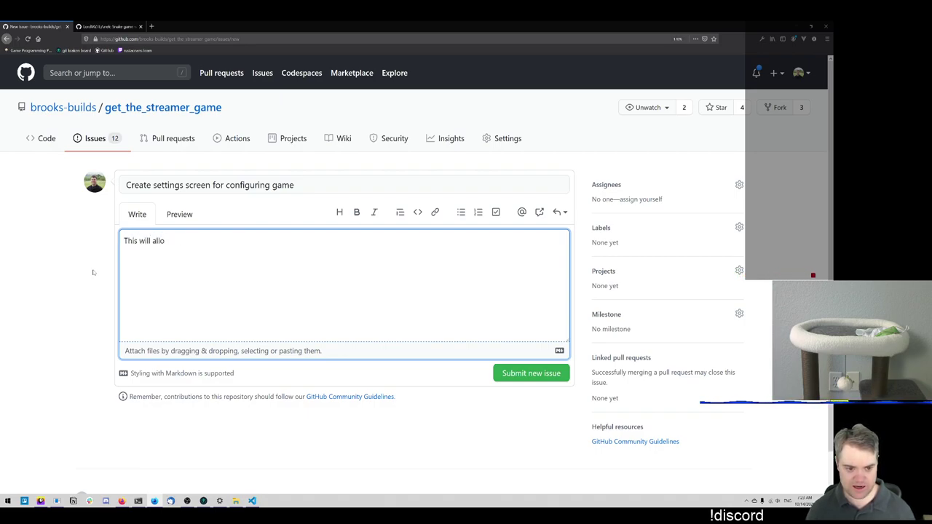
type("w people")
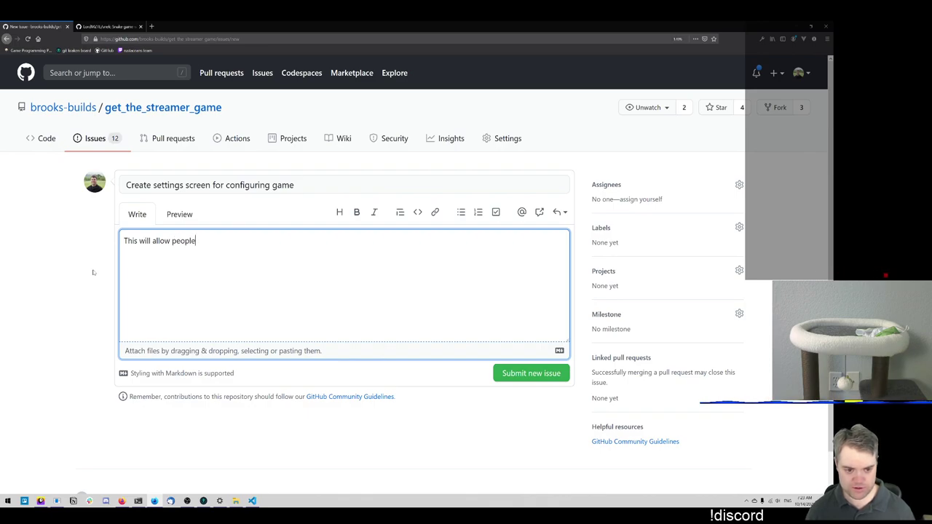
type(" to set up the .")
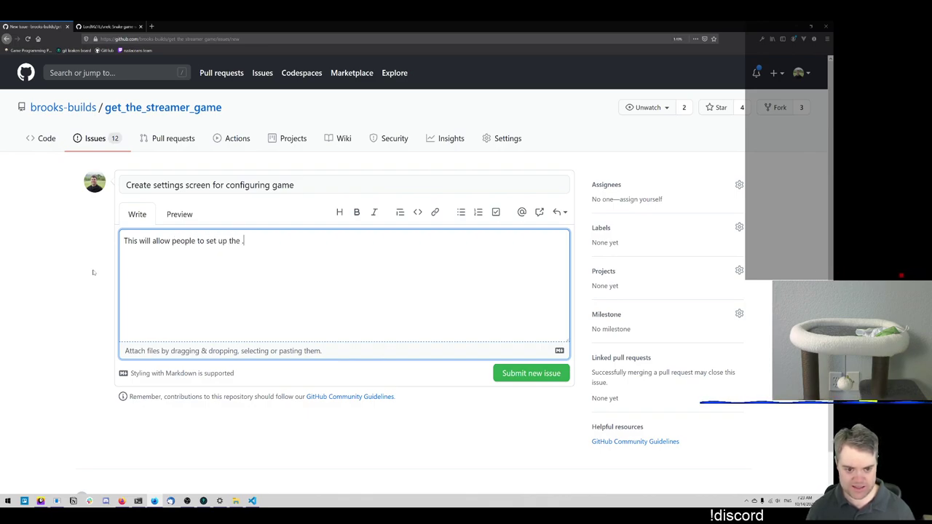
type("env file f")
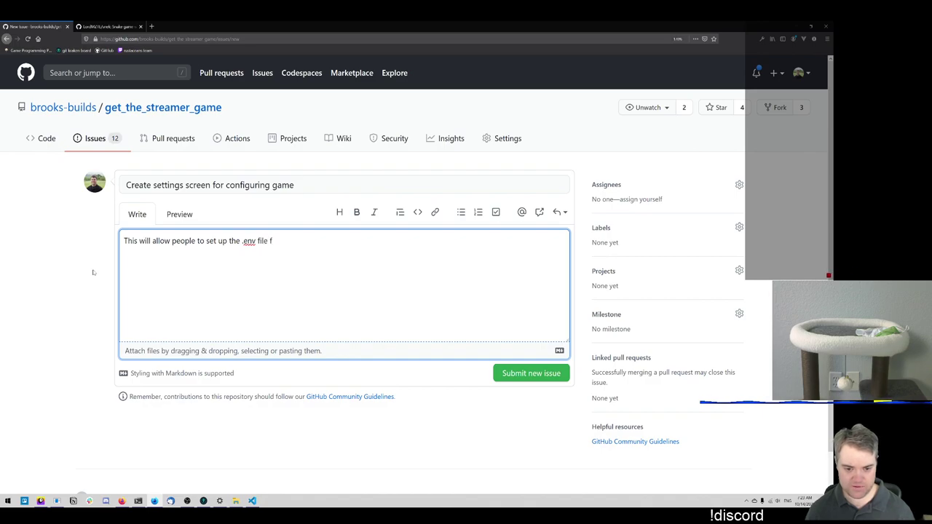
type("rom within the game")
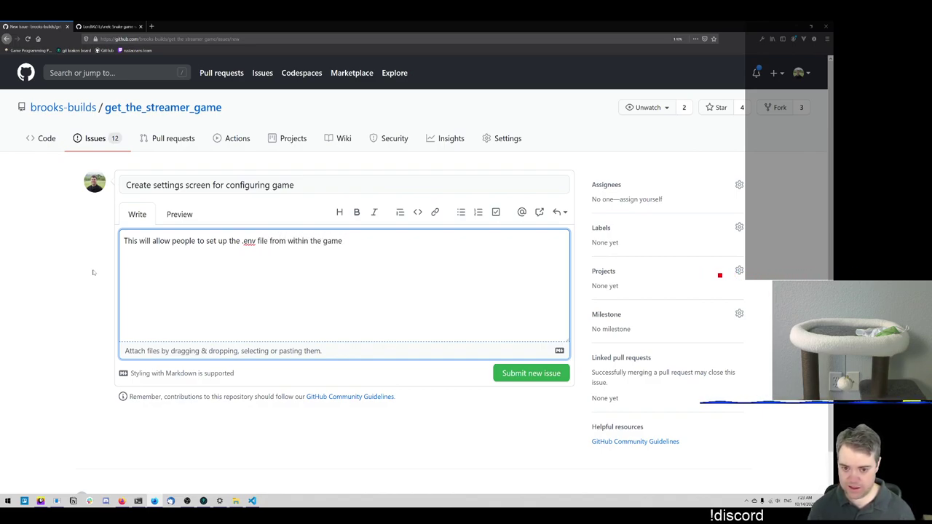
type(" if the")
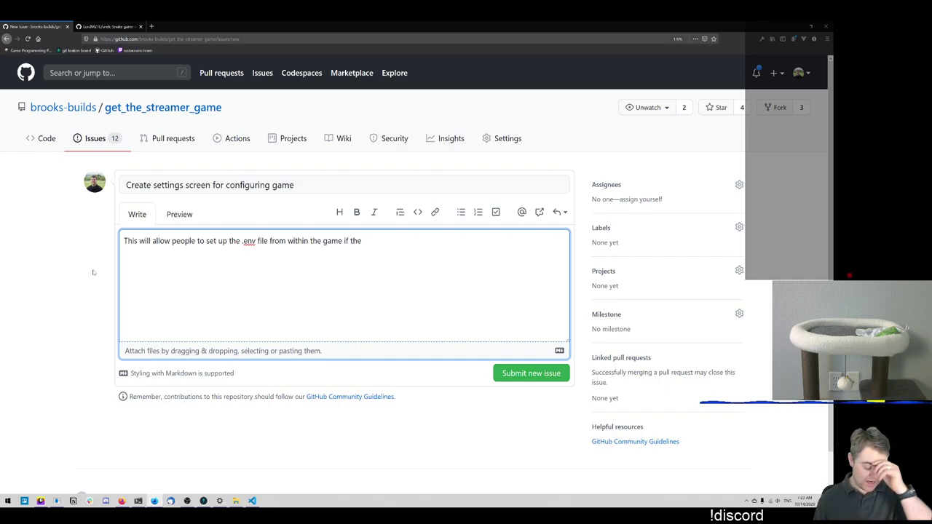
key("BackSpace")
key("BackSpace")
key("BackSpace")
key("BackSpace")
key("BackSpace")
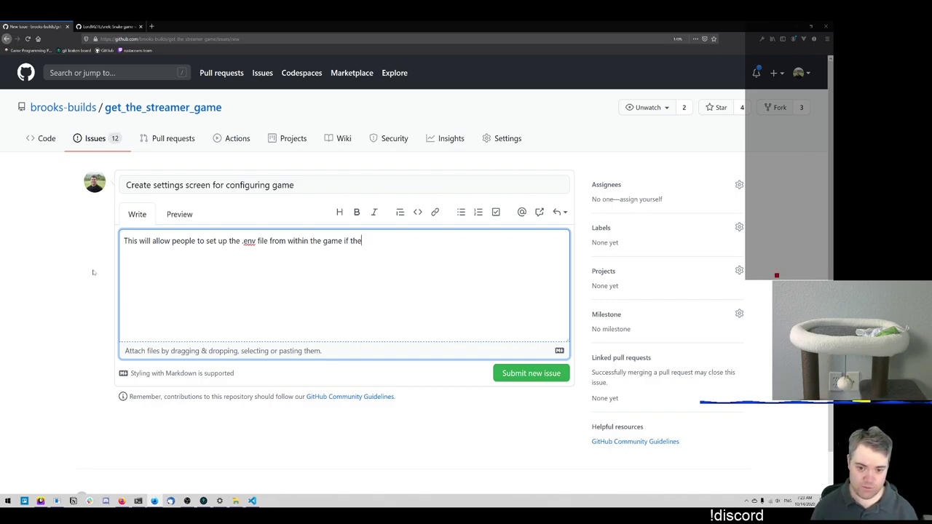
type("n the case that")
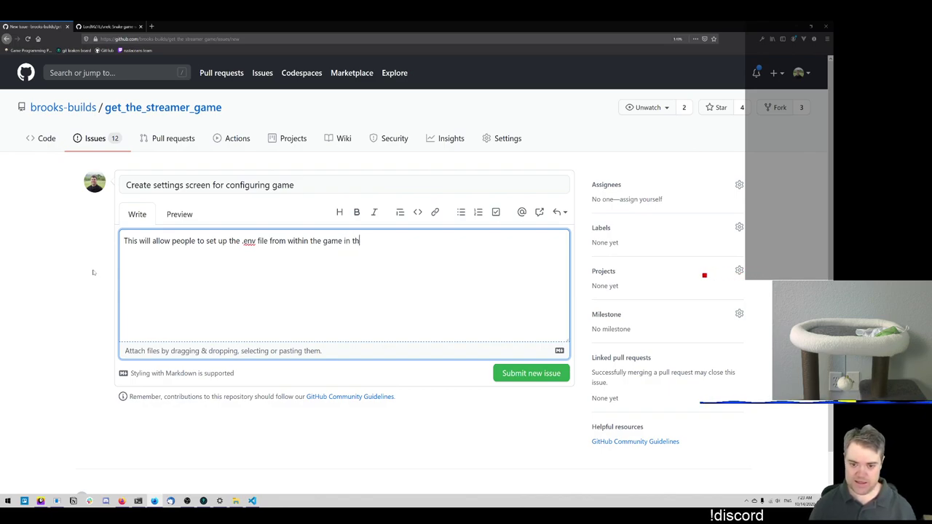
key("BackSpace")
key("BackSpace")
key("BackSpace")
key("BackSpace")
key("BackSpace")
key("BackSpace")
key("BackSpace")
key("BackSpace")
key("BackSpace")
key("BackSpace")
key("BackSpace")
key("BackSpace")
key("BackSpace")
key("BackSpace")
key("BackSpace")
key("BackSpace")
key("BackSpace")
- End the first description sentence with a period and start a new paragraph reading "This can be accessable off of the splash screen"
type(".")
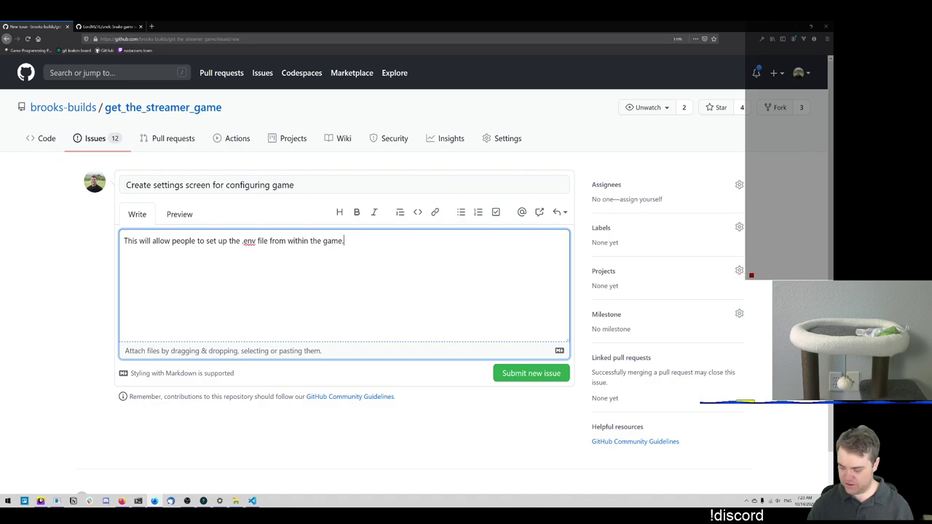
key("Return")
key("Return")
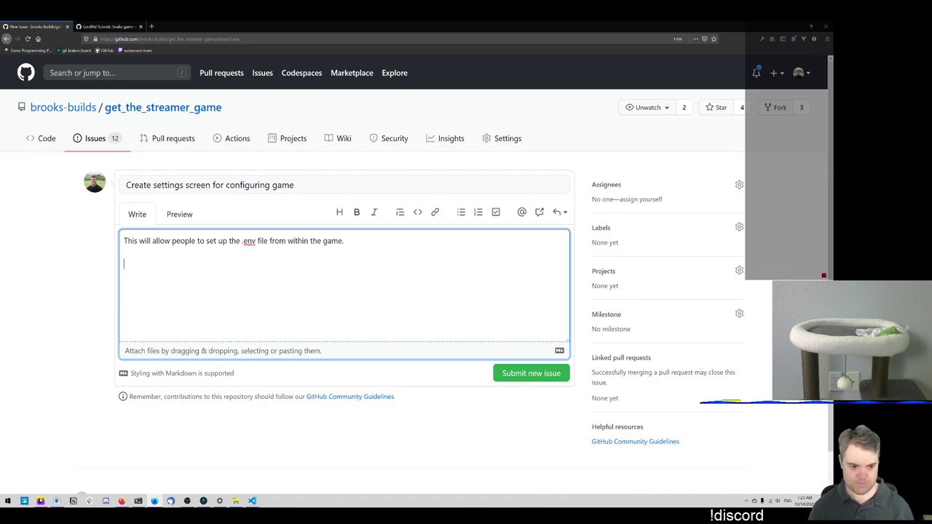
type("This c")
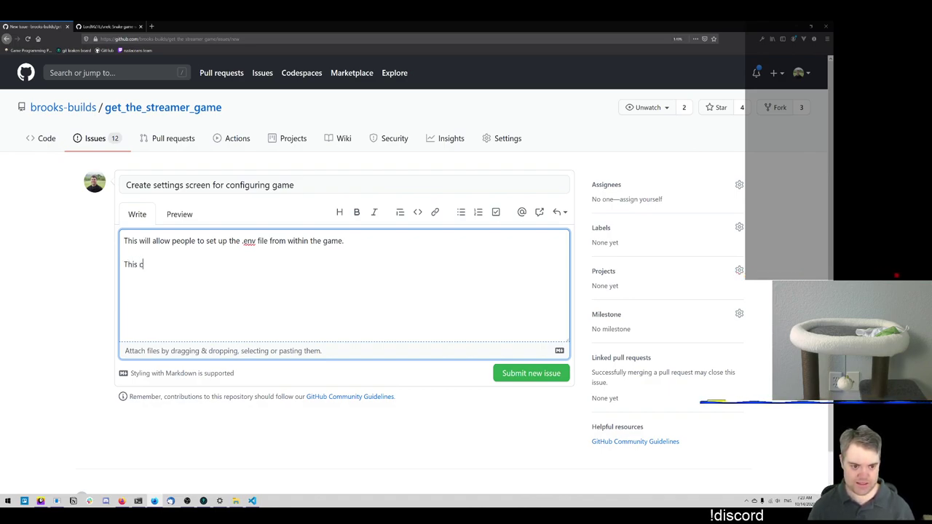
type("an do")
key("BackSpace")
key("BackSpace")
type("be")
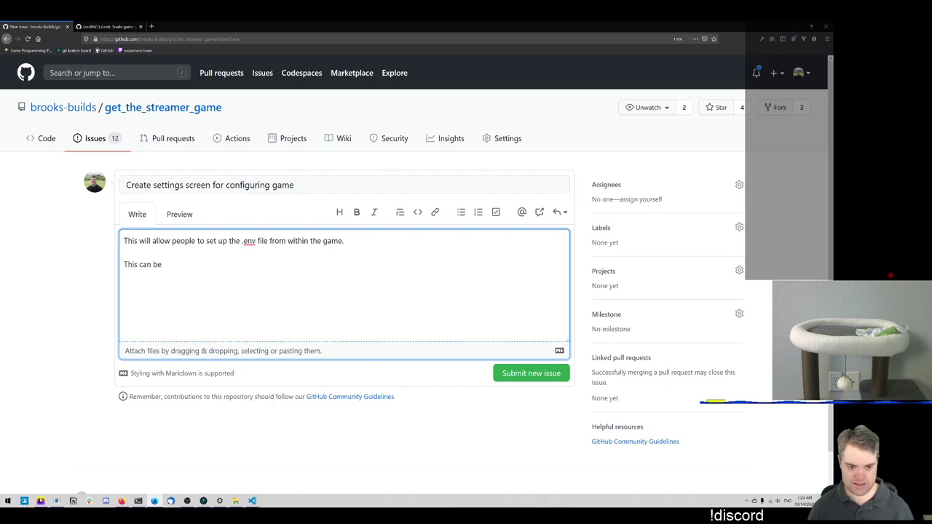
type(" accessabl")
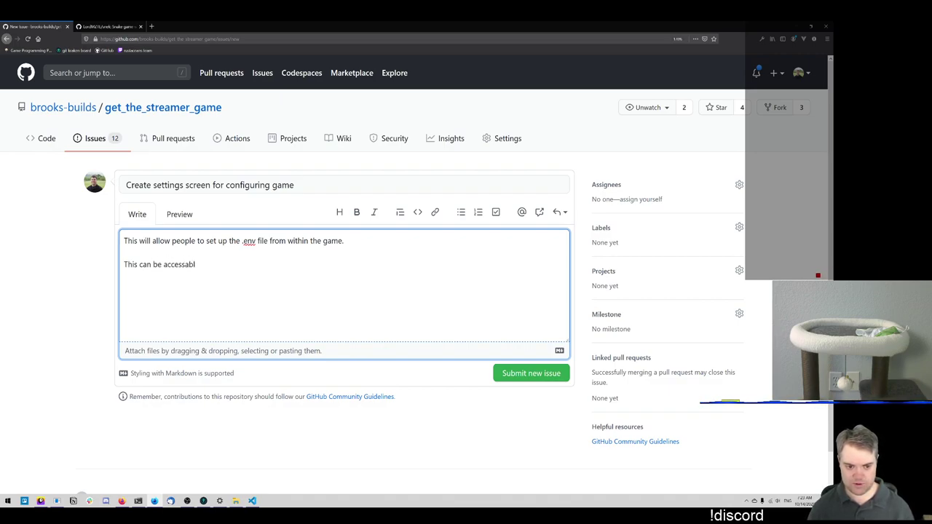
type("e off of the s")
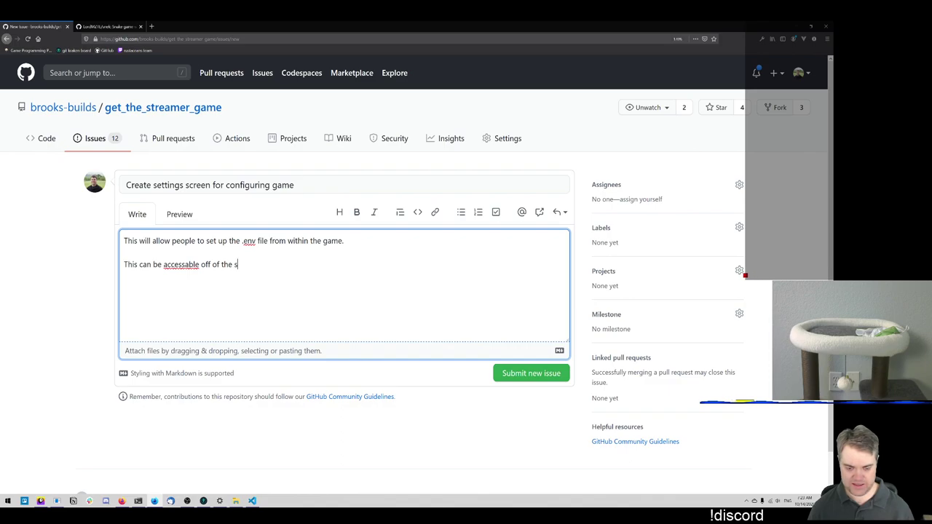
type("plash screen")
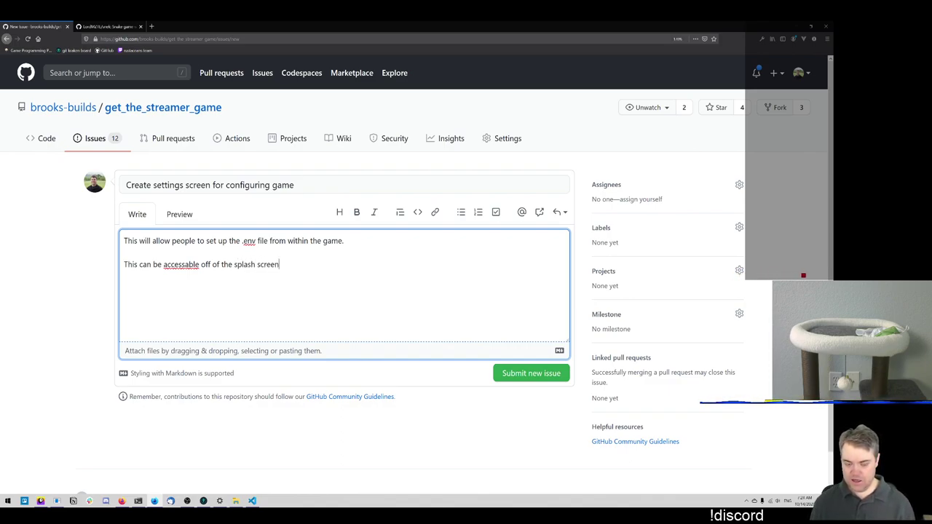
- Complete the second paragraph with "or will auto load if a .env file is not present."
type(" or will au")
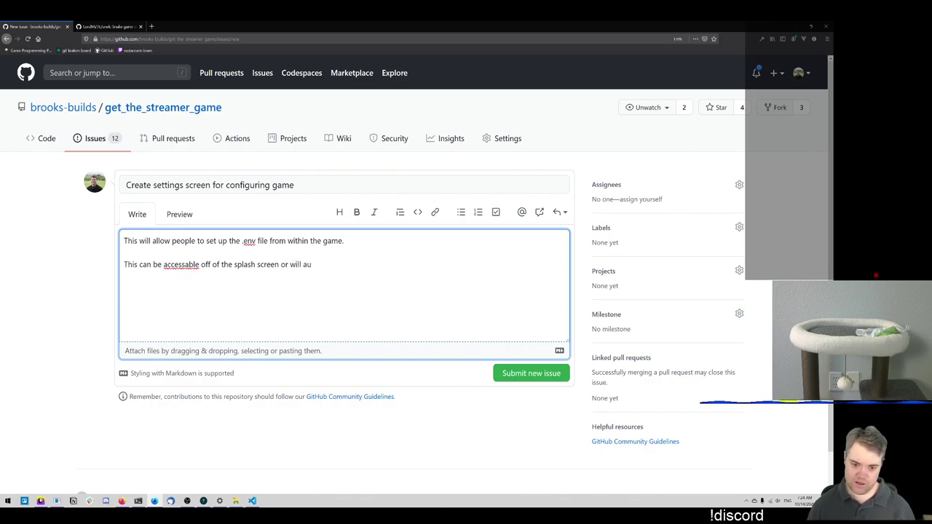
type("to load if a ")
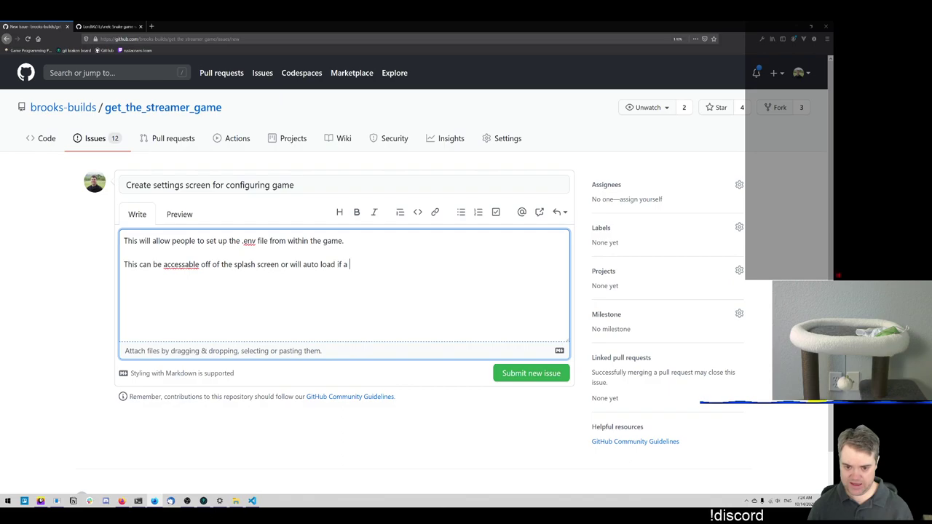
type(".env file")
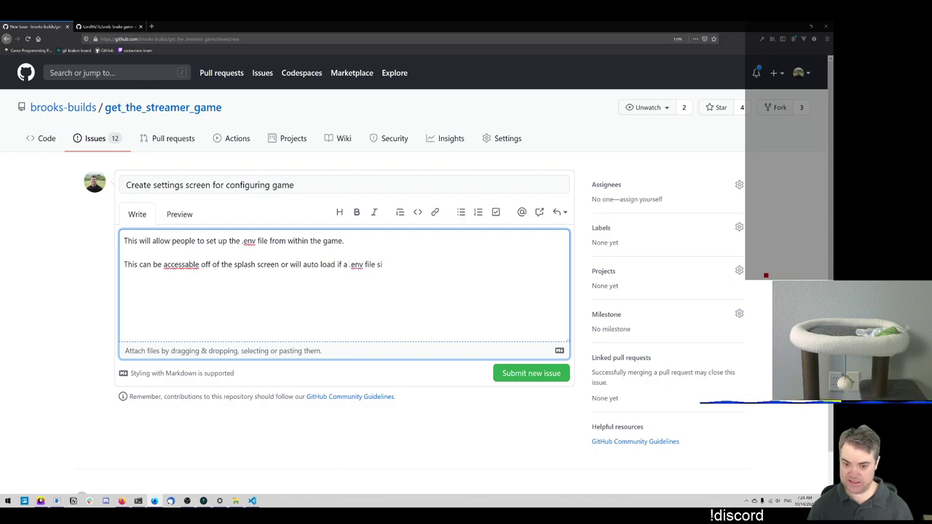
type(" is not present.")
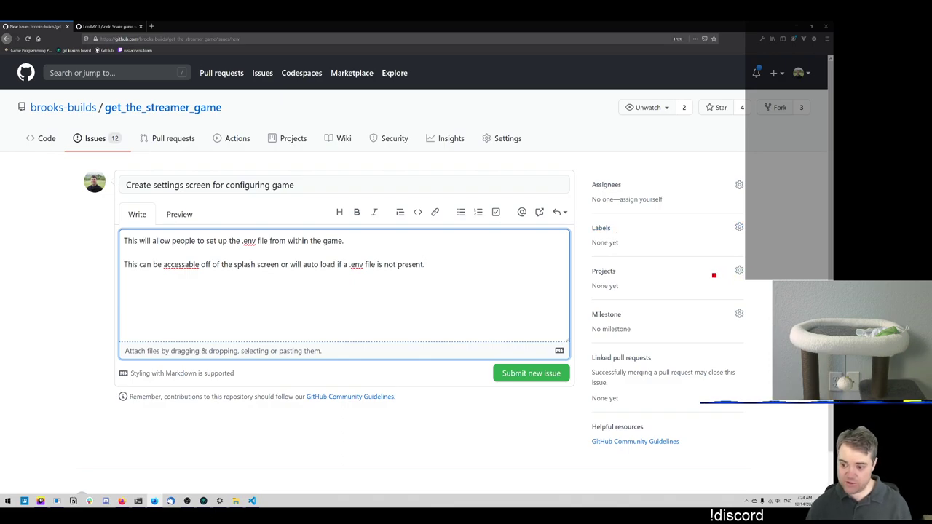
- Apply the question label to the issue and submit it
left_click(612, 229)
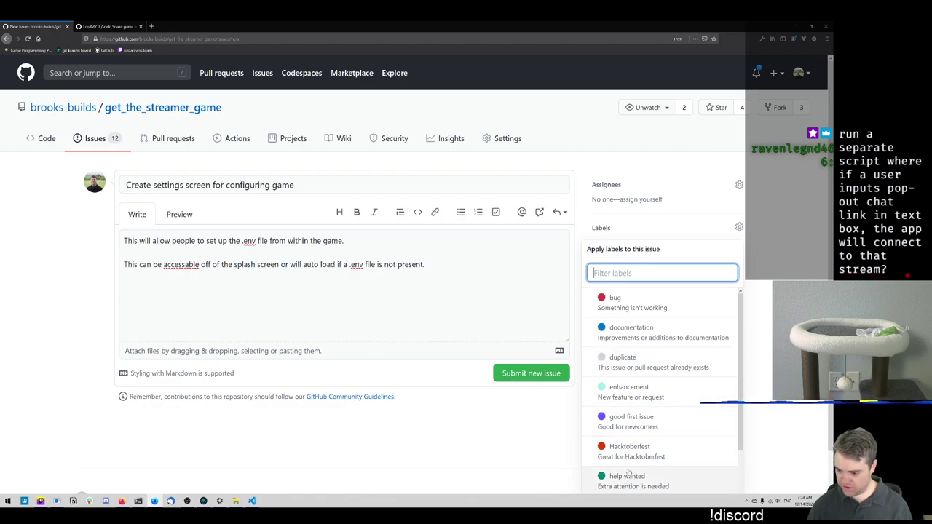
scroll(631, 393, "down", 1)
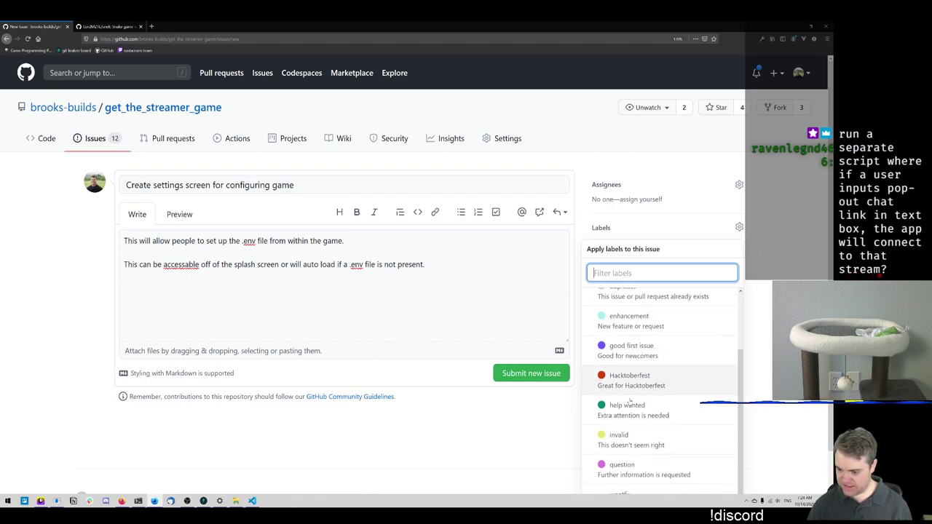
left_click(625, 464)
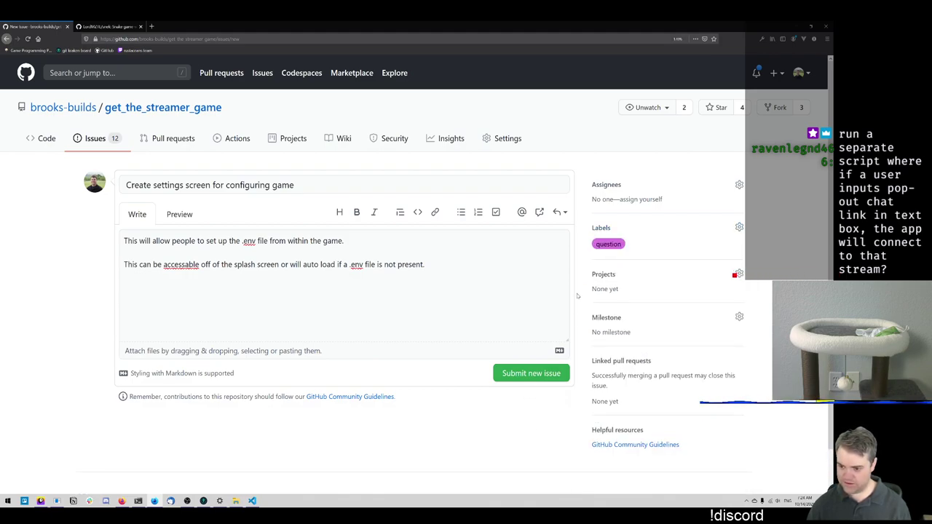
left_click(537, 372)
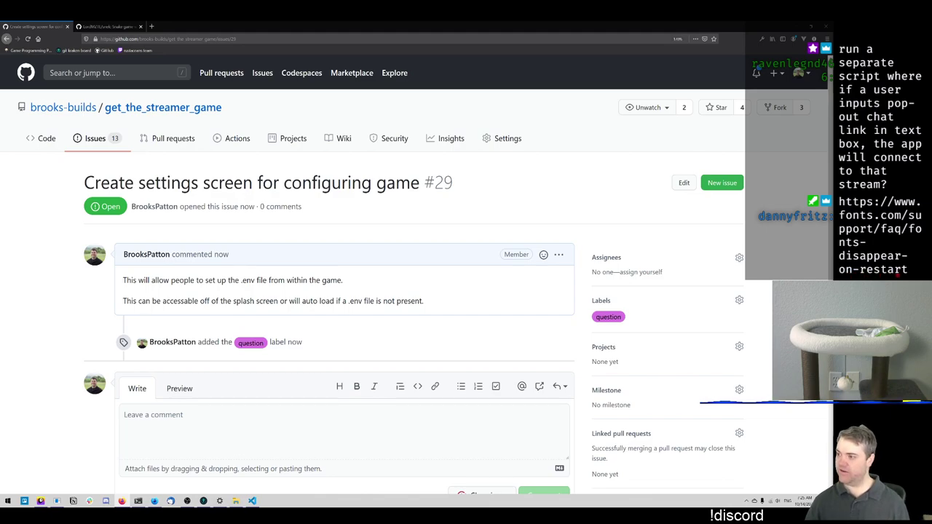
- Switch to the browser window with the Twitch Stream Manager and send "!ping" in the stream chat
key("alt+Tab")
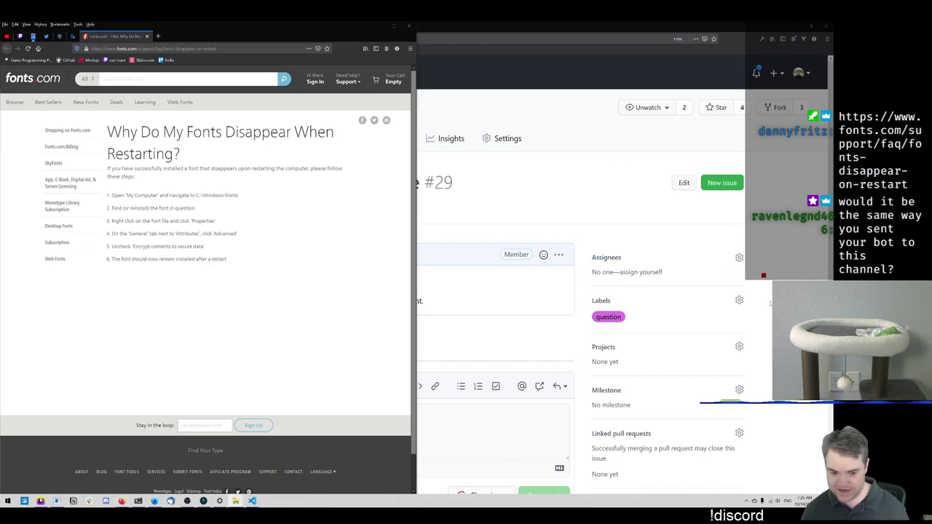
key("alt+Tab")
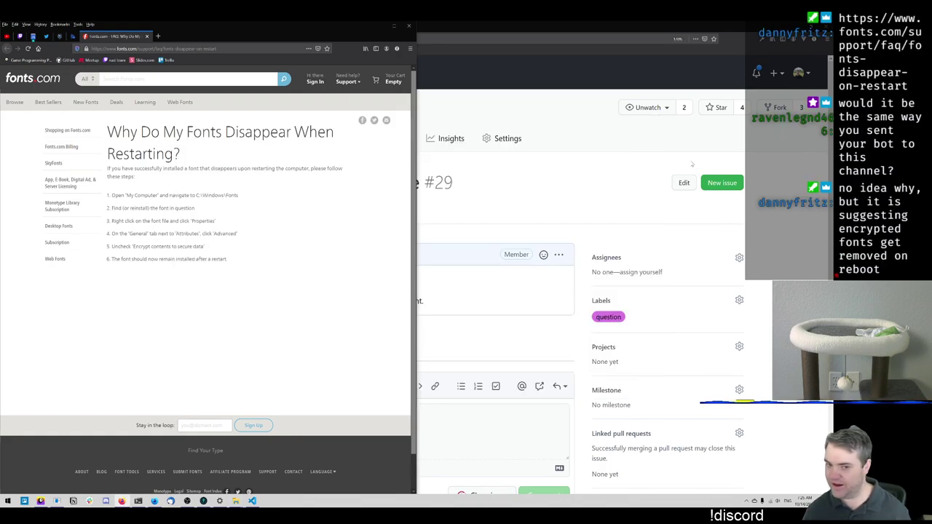
left_click(32, 36)
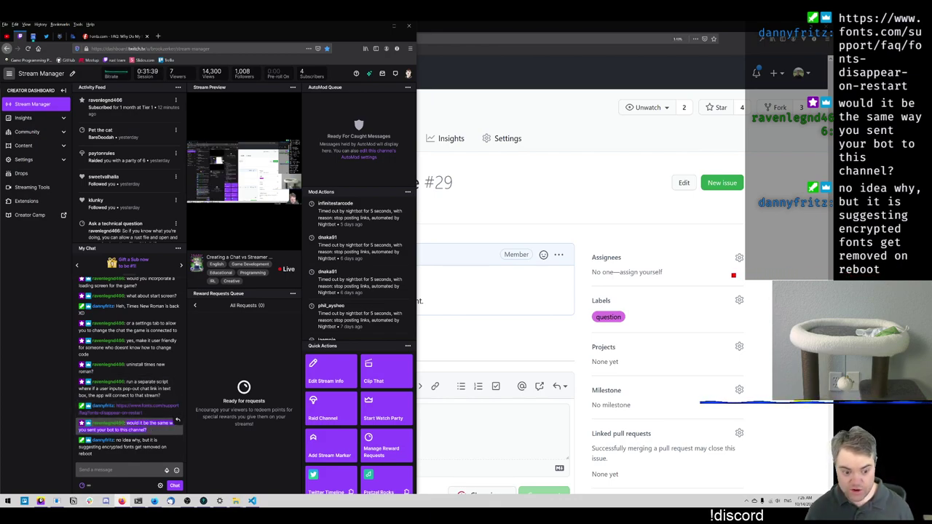
left_click(120, 470)
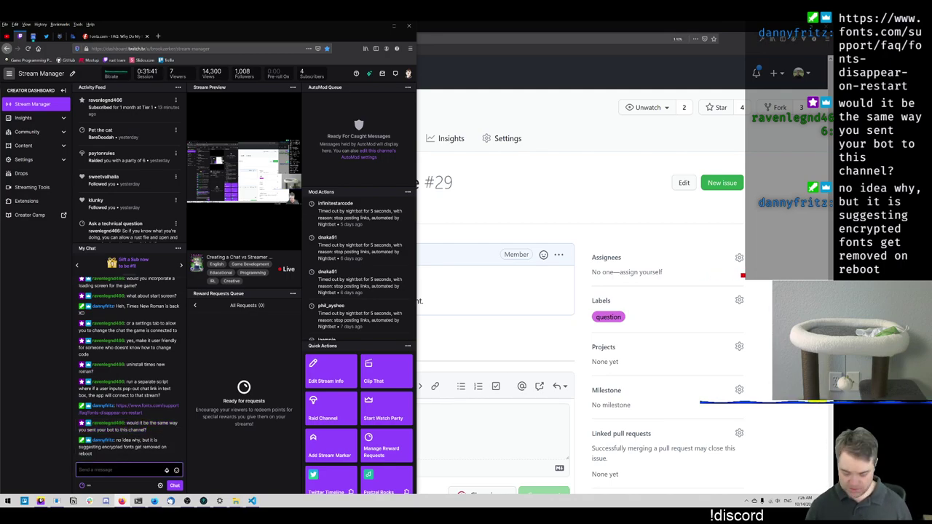
type("!ping")
key("Return")
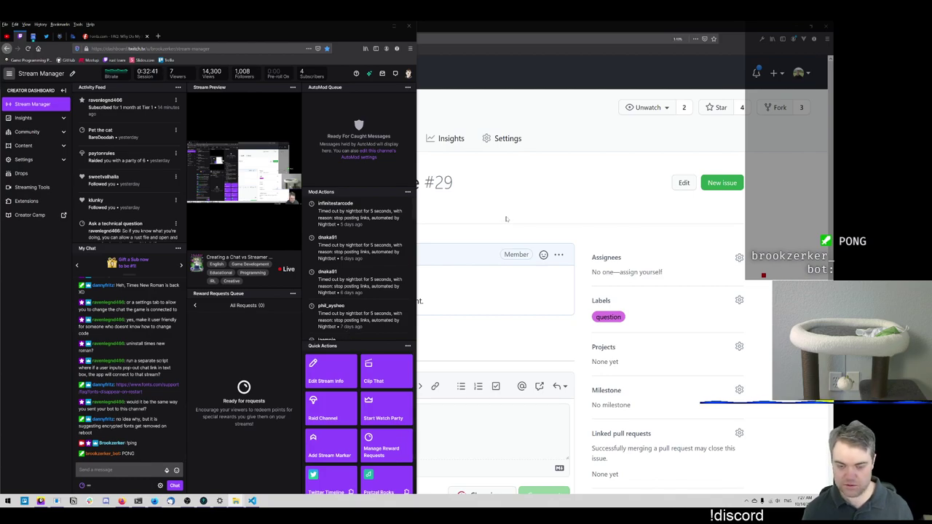
- Reopen the fonts.com article on disappearing fonts and place the Windows Fonts folder beside it
key("alt+Tab")
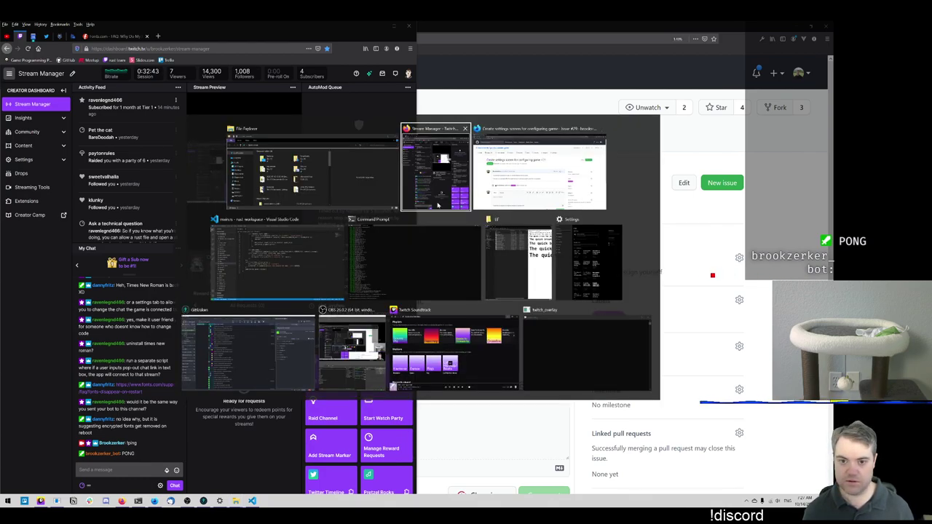
left_click(113, 36)
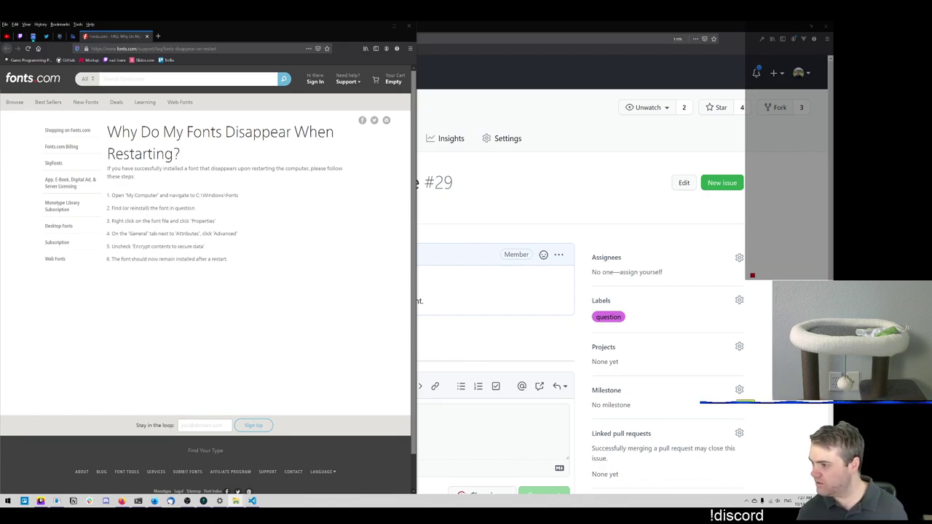
key("alt+Tab")
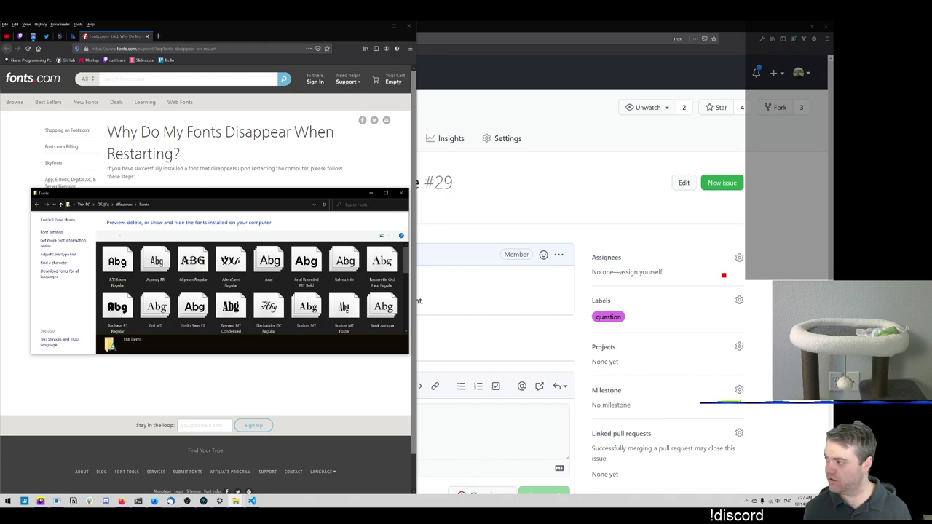
key("super+Right")
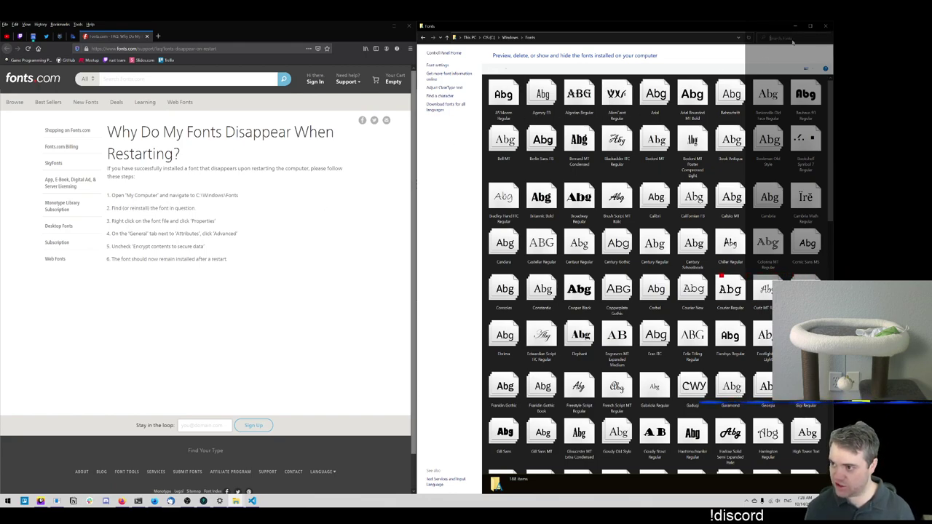
- Search the Fonts folder for "ja" and check the JetBrains Mono font's context options for Properties
key("ctrl+f")
type("ja")
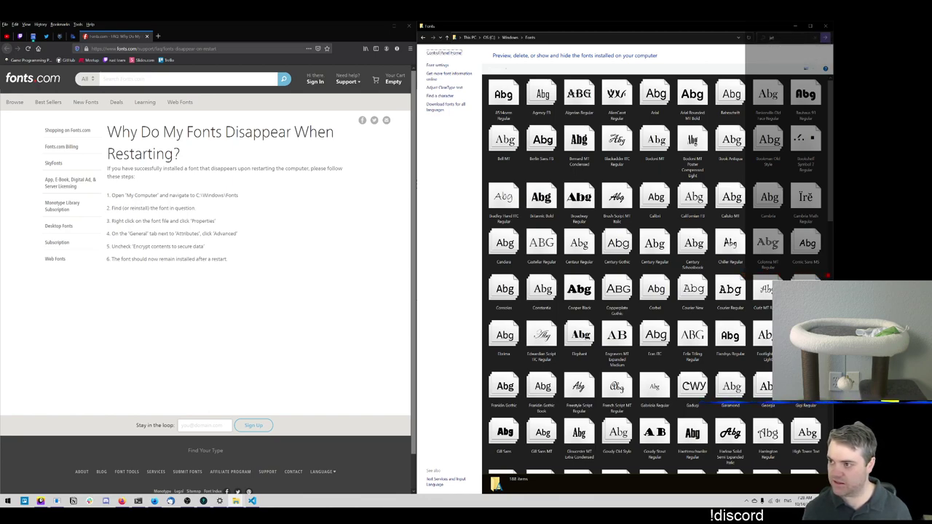
right_click(501, 91)
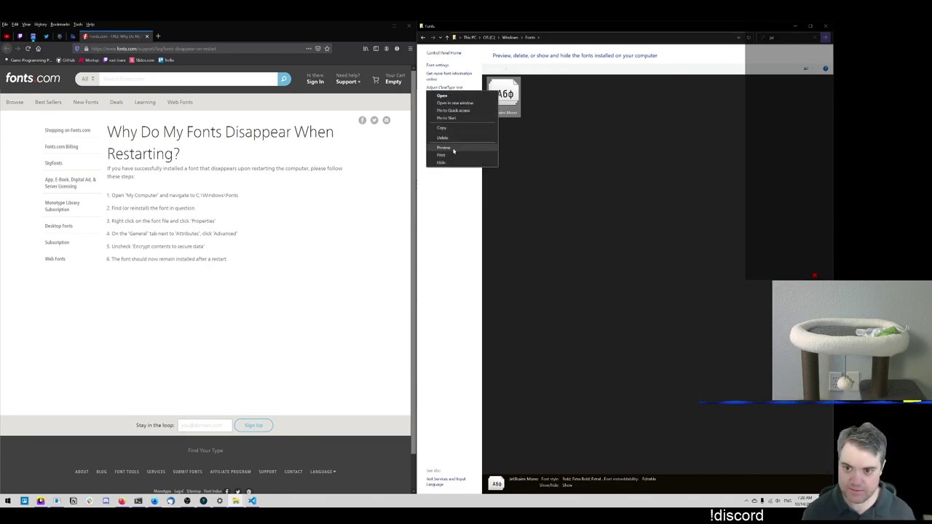
left_click(546, 95)
right_click(503, 96)
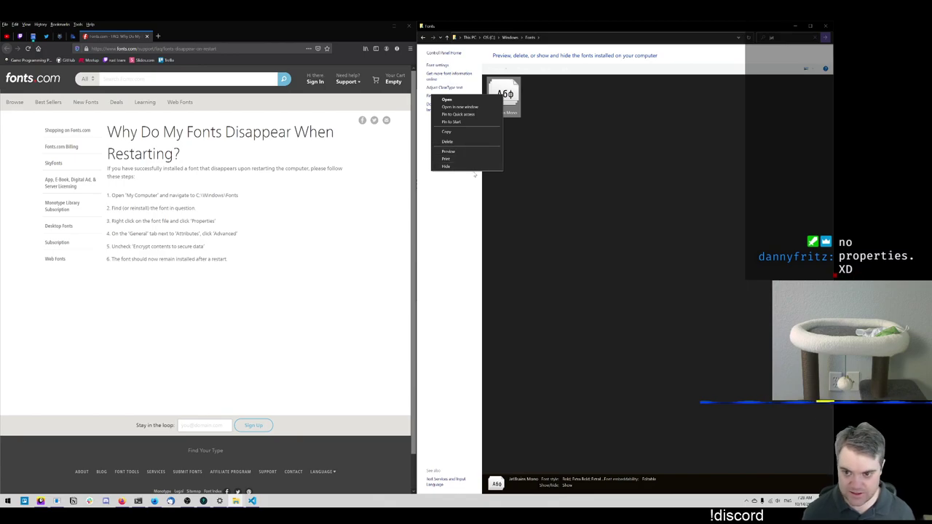
left_click(501, 203)
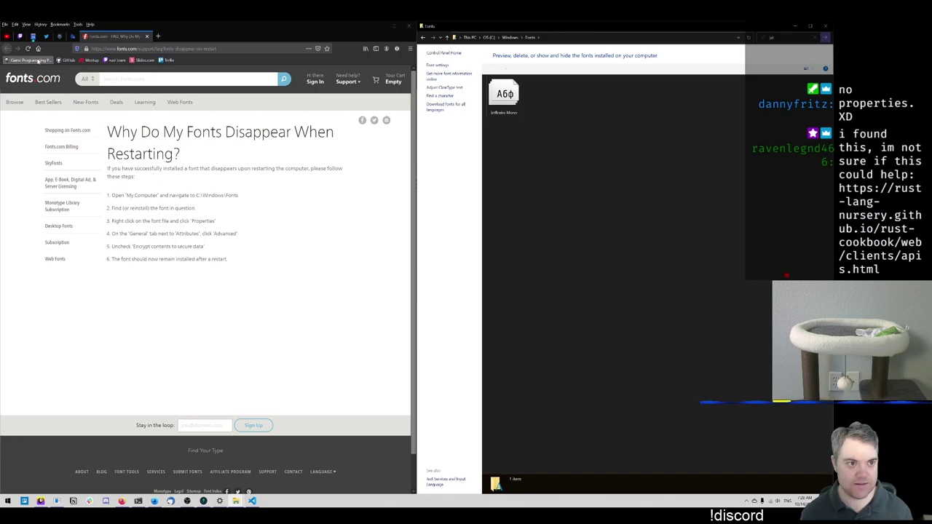
- Rearrange the windows so the GitHub issue page sits beside the Fonts folder
left_click(219, 41)
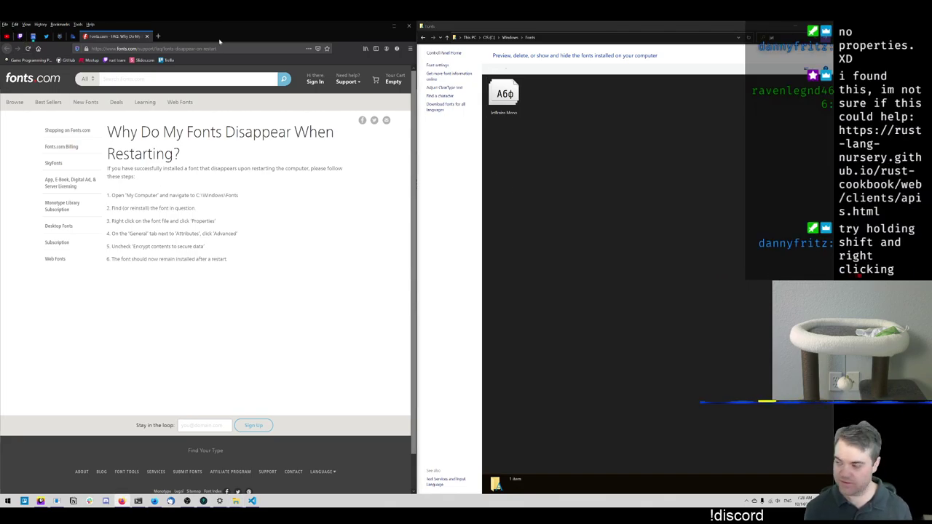
key("super+Right")
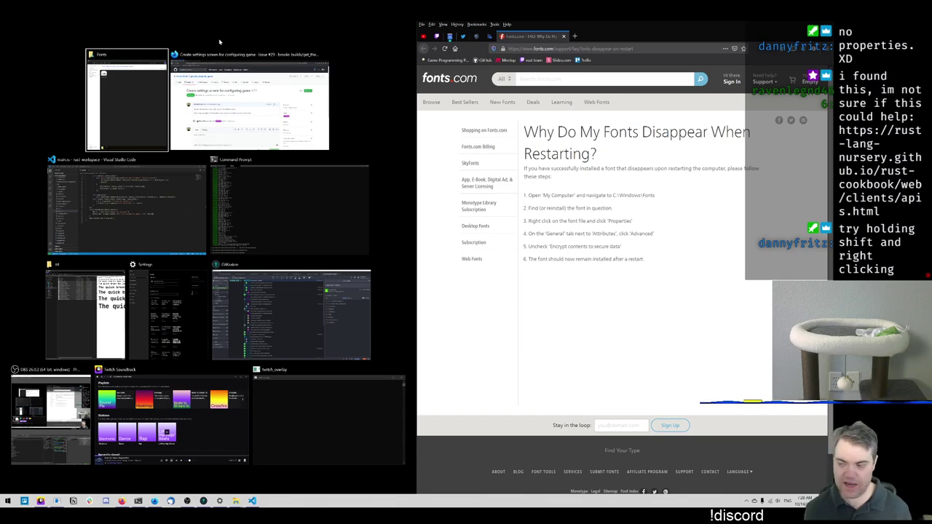
left_click(248, 102)
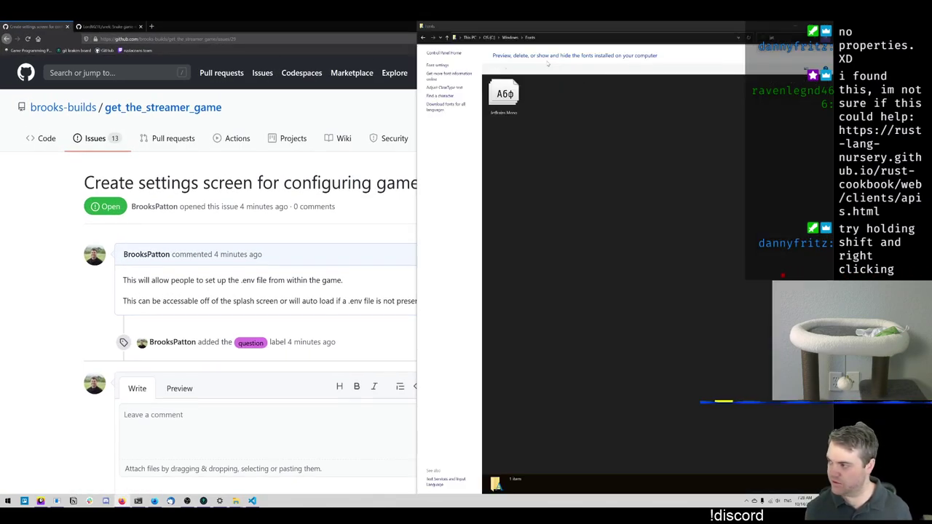
key("alt+Tab")
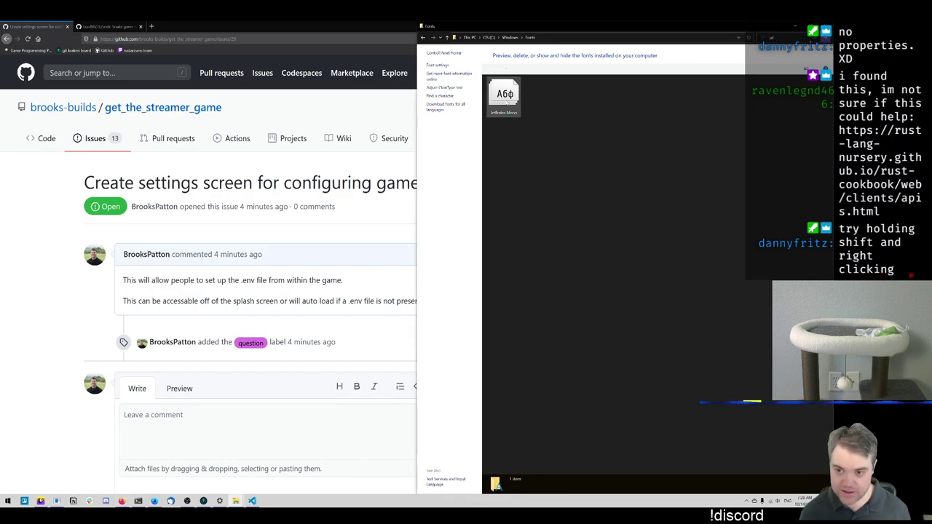
- Check the extended context options of the JetBrains Mono font and open the Windows font settings
right_click(505, 100)
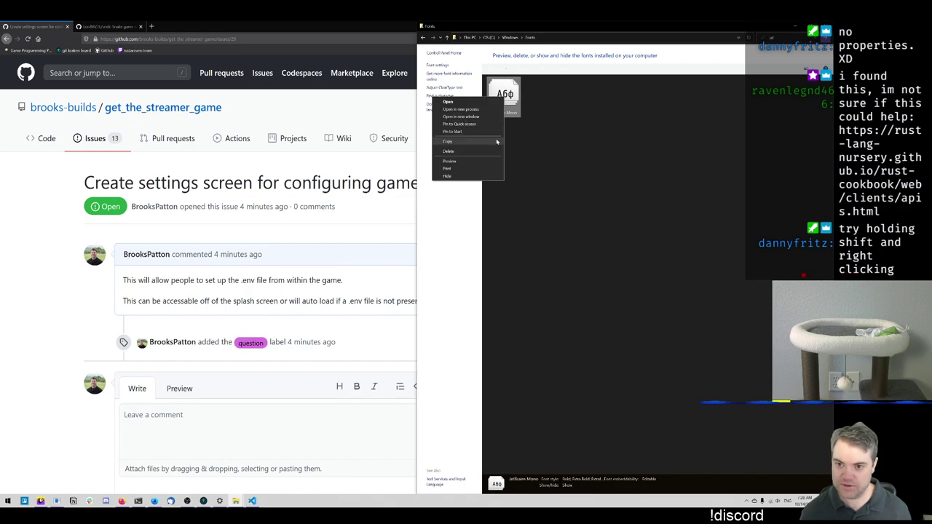
left_click(561, 288)
key("ctrl+a")
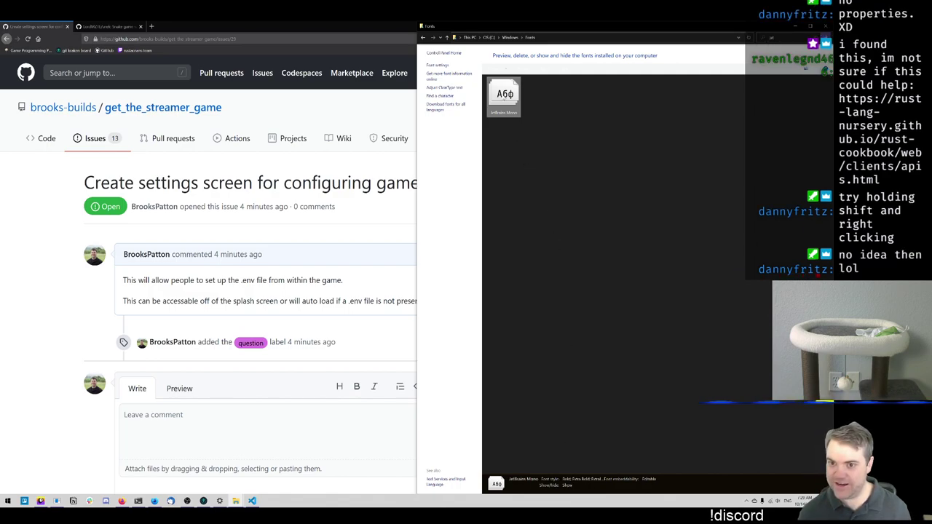
left_click(440, 65)
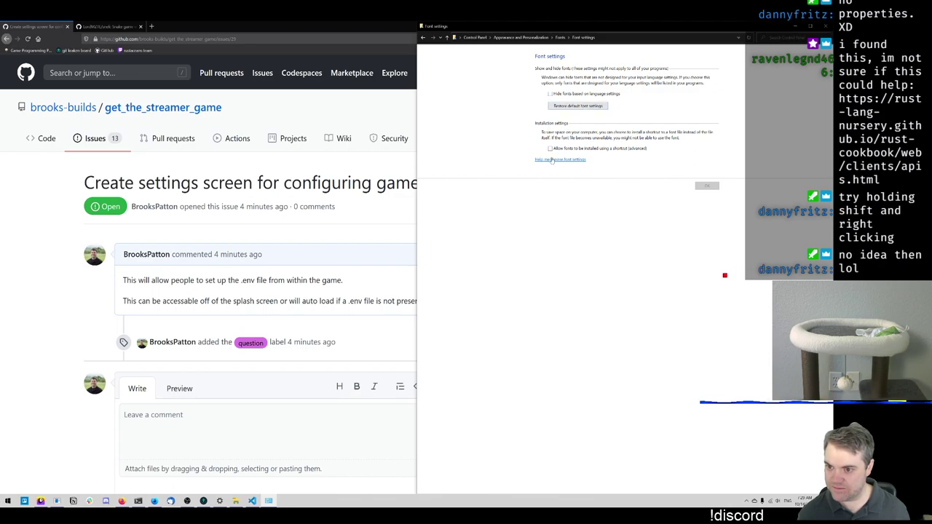
- Return to the Fonts folder and check the context options of the MS UI Gothic font for Properties
left_click(423, 38)
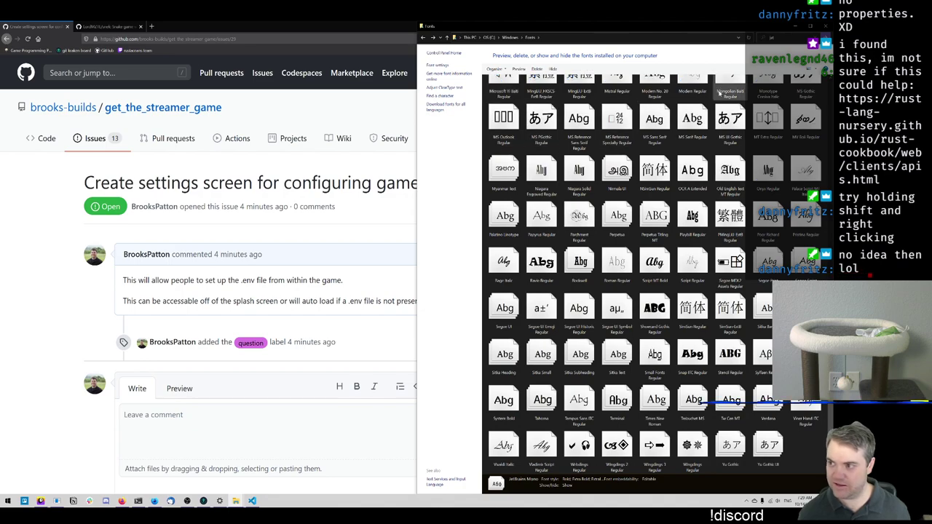
right_click(725, 118)
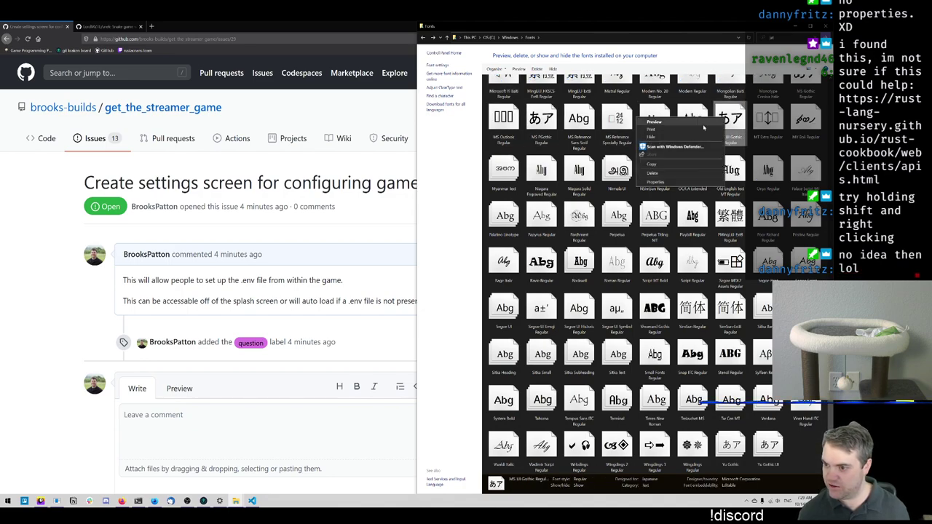
left_click(662, 197)
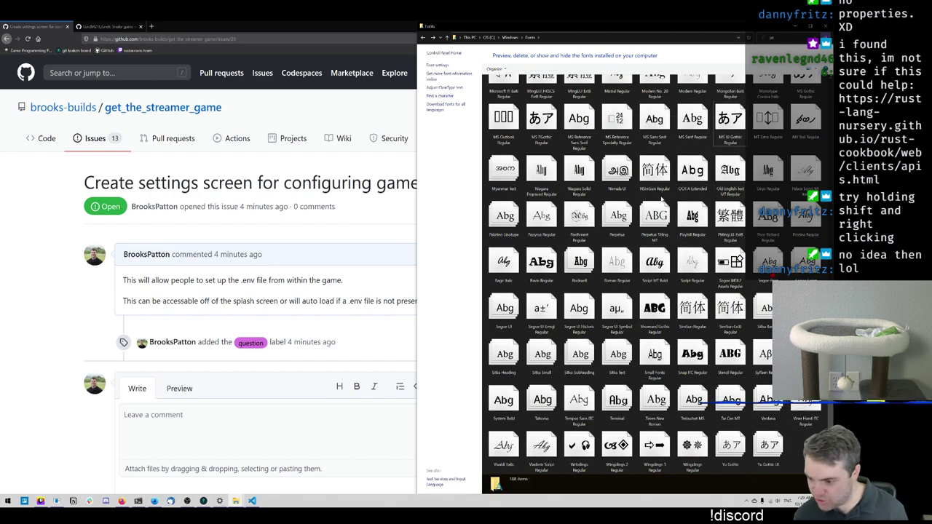
- Find JetBrains Mono in the full font list and compare its context options with those of Informal Roman
scroll(662, 198, "up", 10)
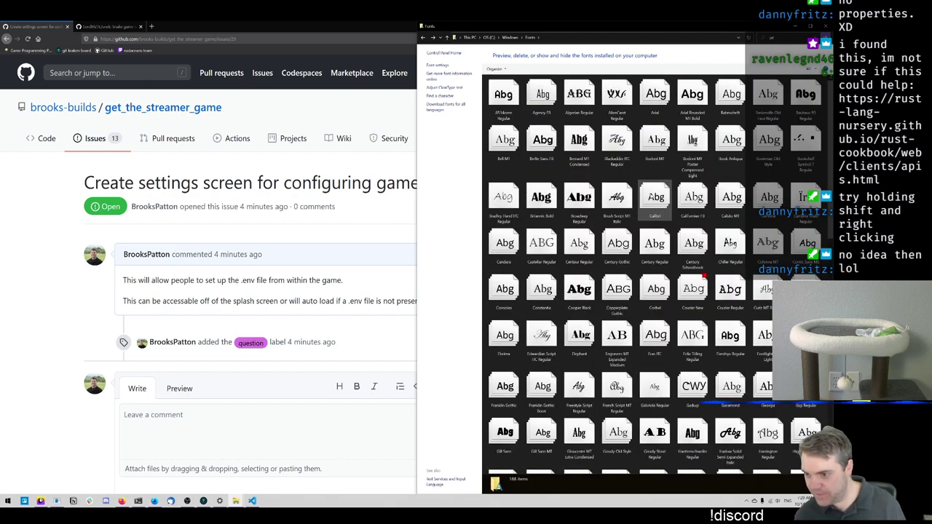
scroll(691, 274, "down", 3)
scroll(691, 272, "down", 3)
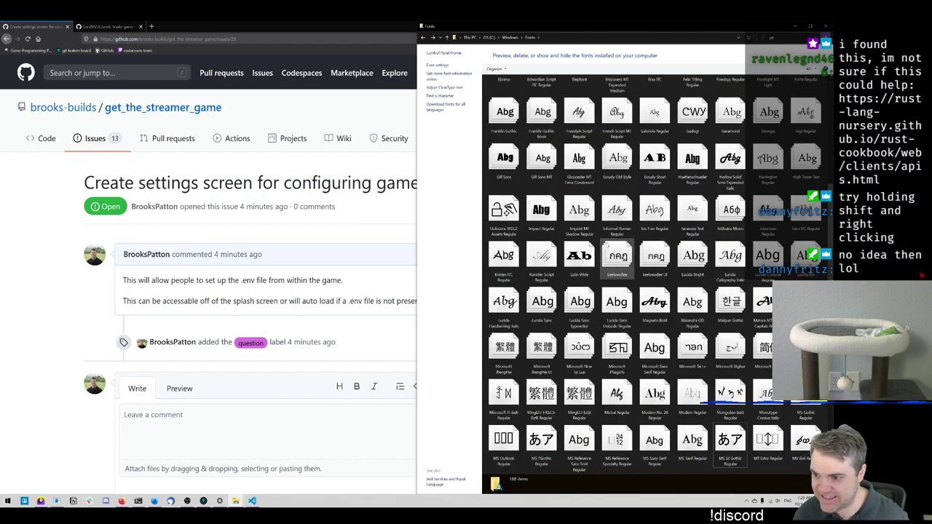
right_click(723, 206)
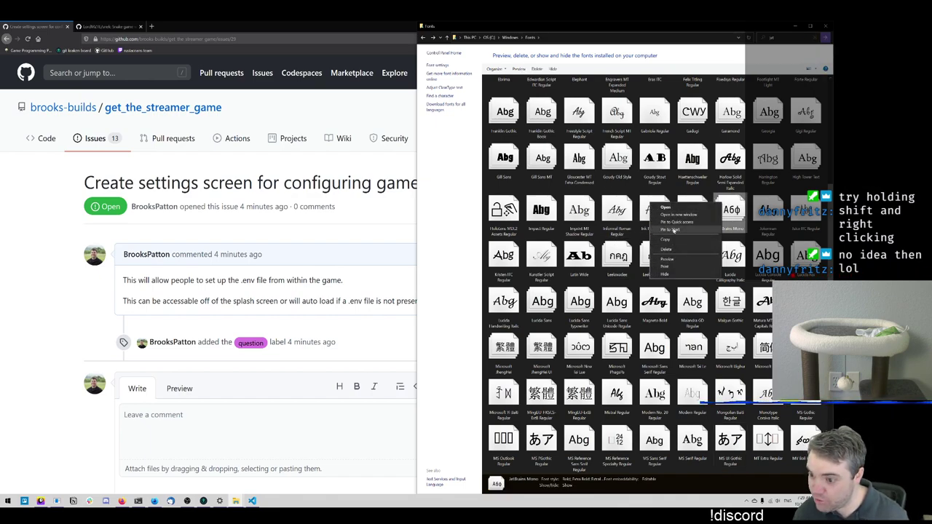
right_click(614, 202)
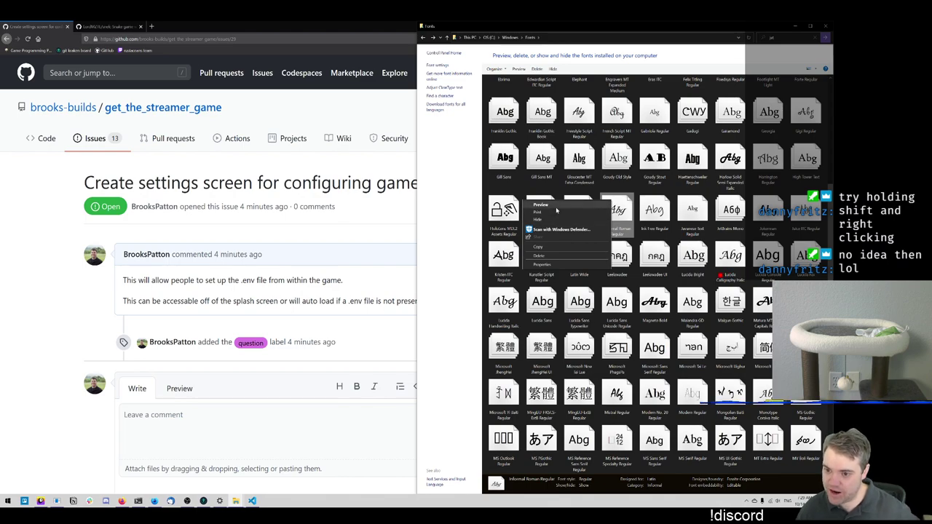
right_click(725, 210)
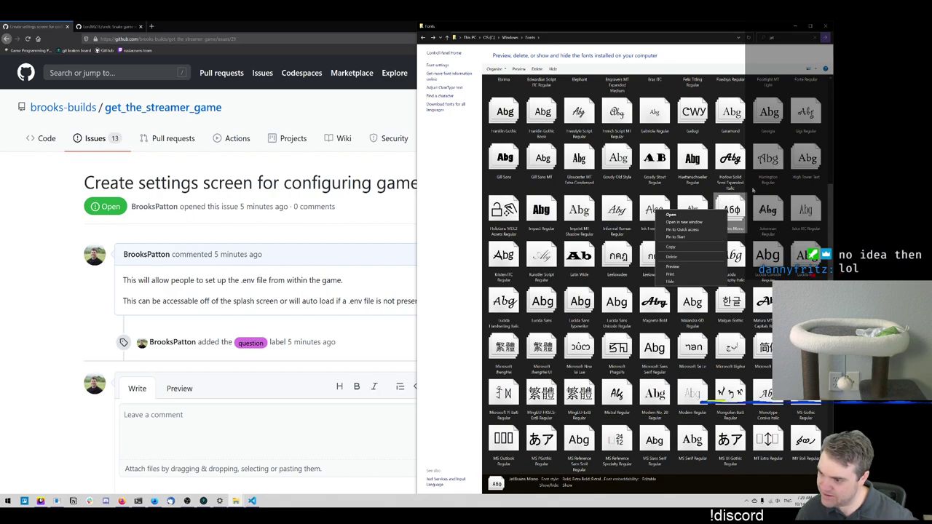
left_click(753, 190)
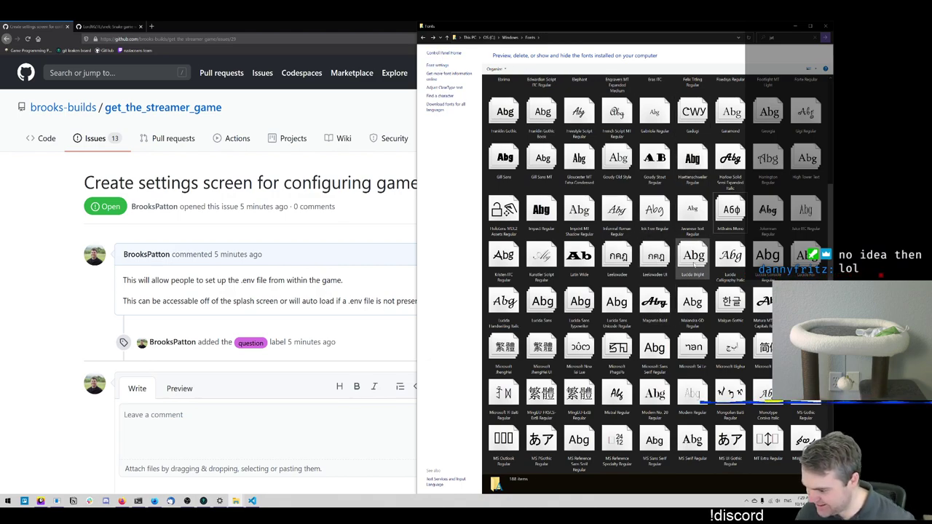
- Open the JetBrains Mono font family, select all its individual fonts and show their shared properties
right_click(731, 219)
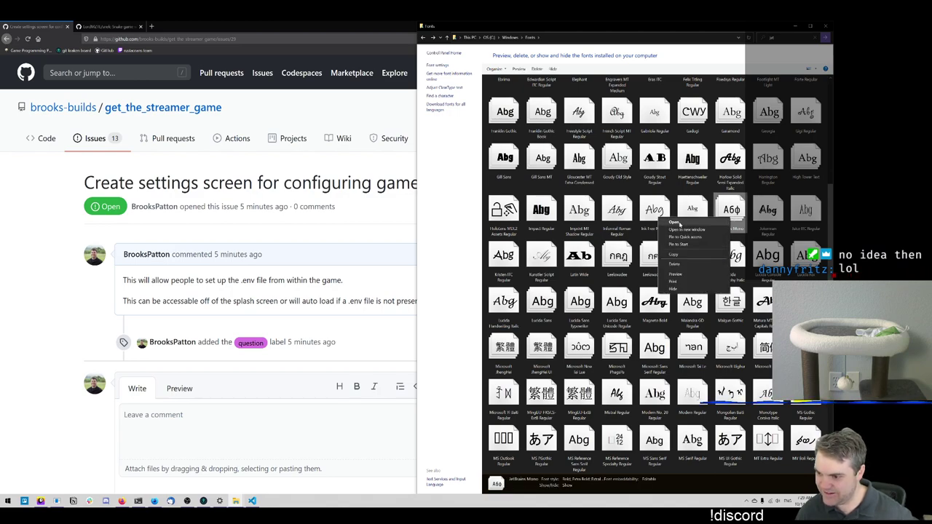
left_click(680, 223)
left_click_drag(504, 216, 828, 90)
right_click(499, 112)
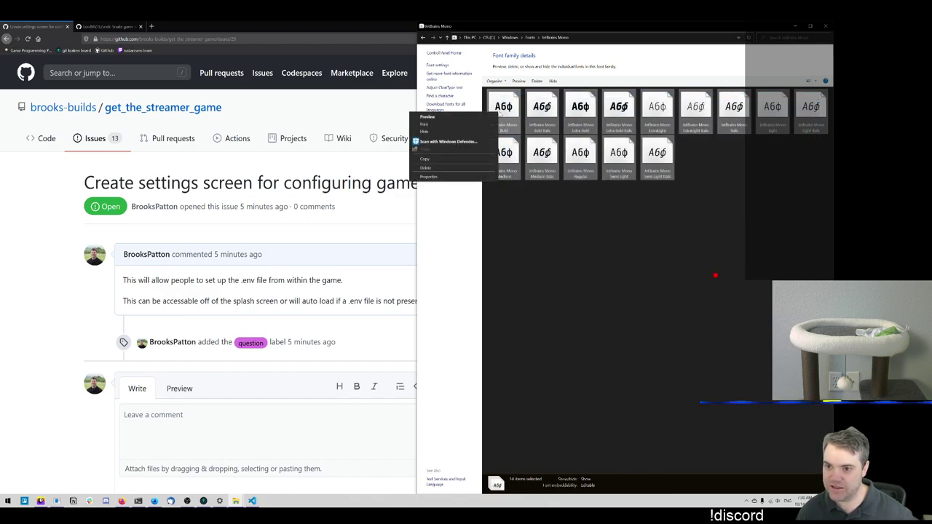
left_click(448, 177)
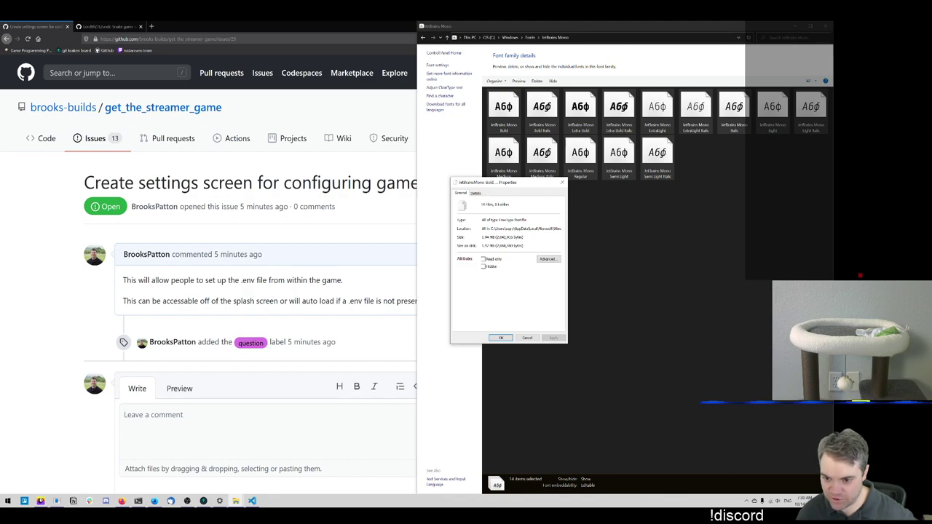
- Review the detailed and general properties of the selected JetBrains Mono fonts and open their advanced attributes
left_click(475, 193)
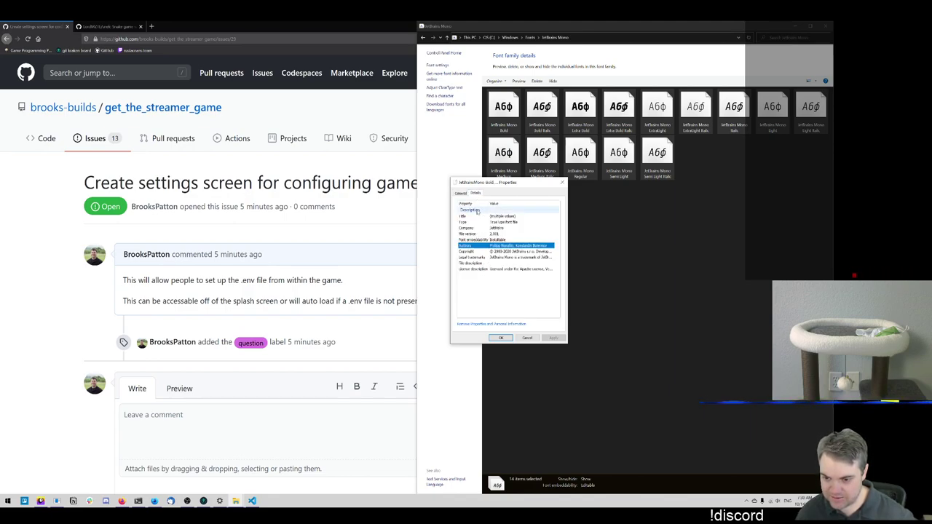
left_click(461, 193)
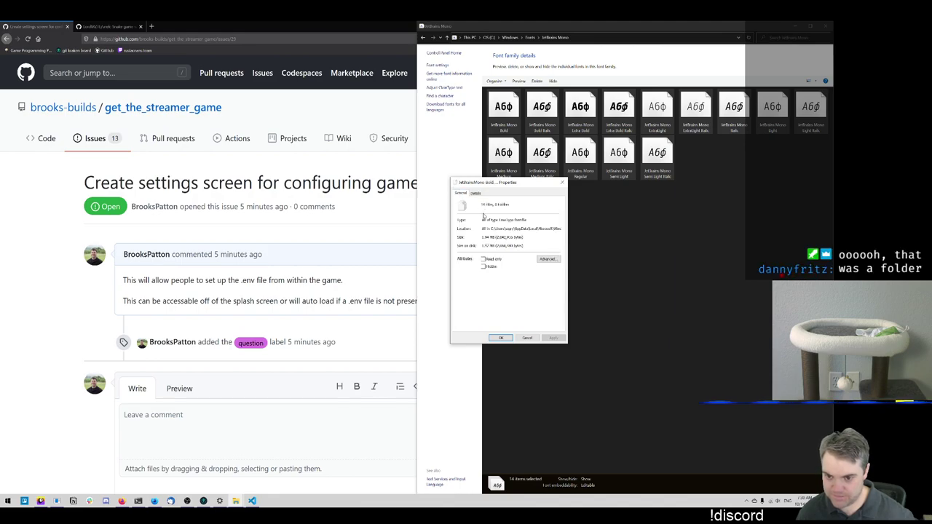
left_click(547, 258)
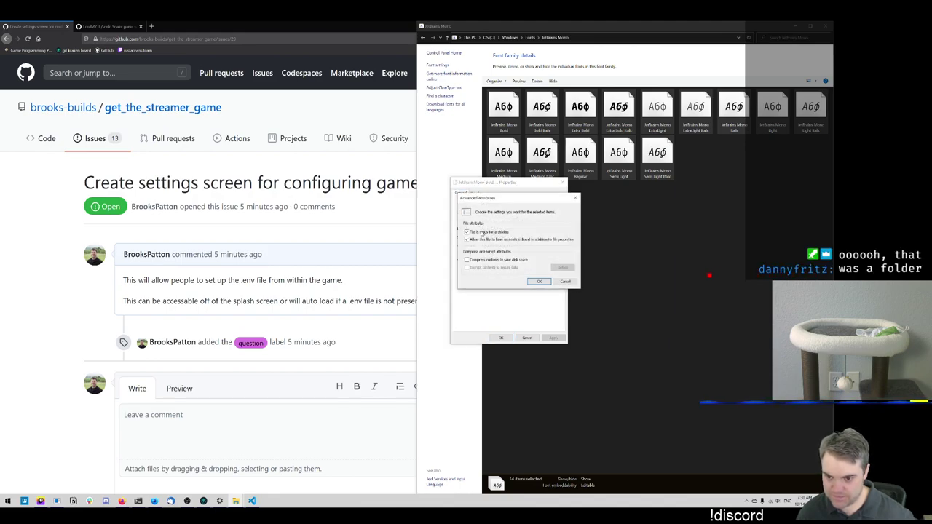